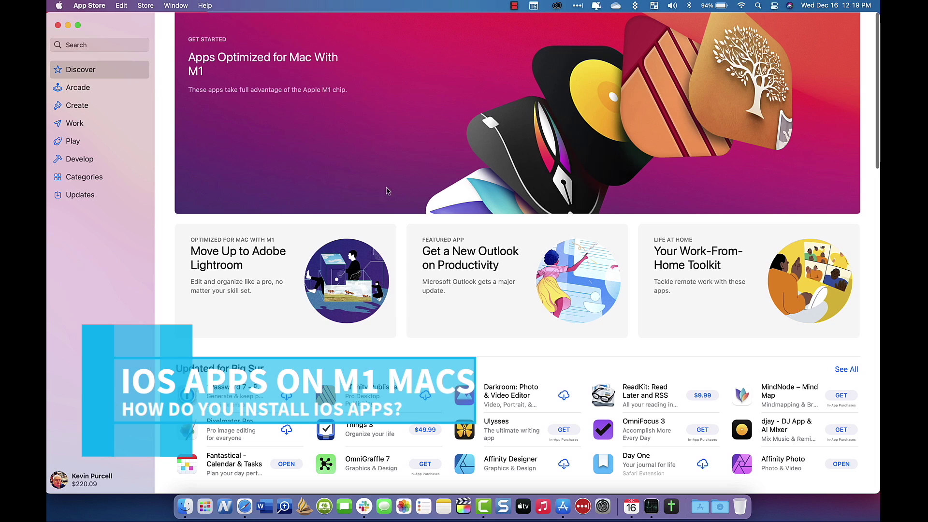
Step: Search the App Store for "bible"
click(73, 45)
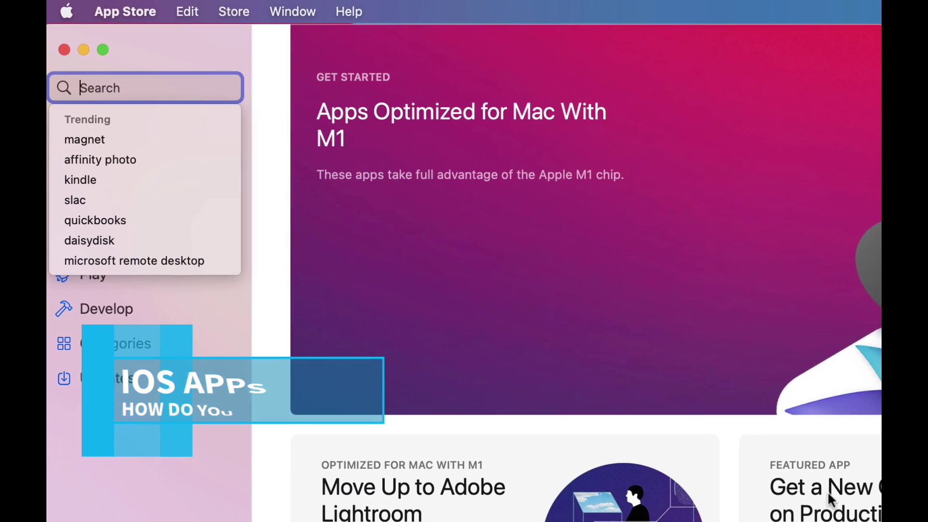
text(bible)
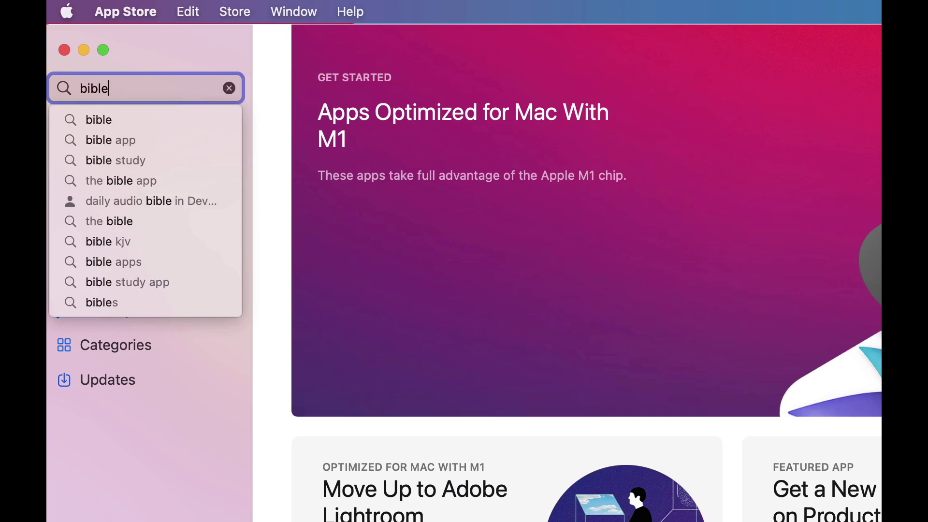
key(Return)
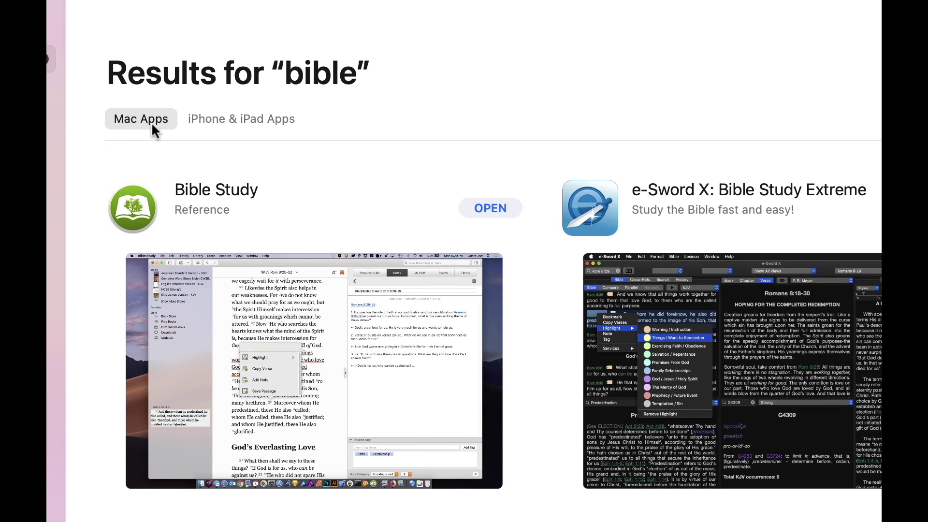
Step: Browse the Mac app results for "bible" to see which Bible apps are offered
scroll(729, 230, down, 20)
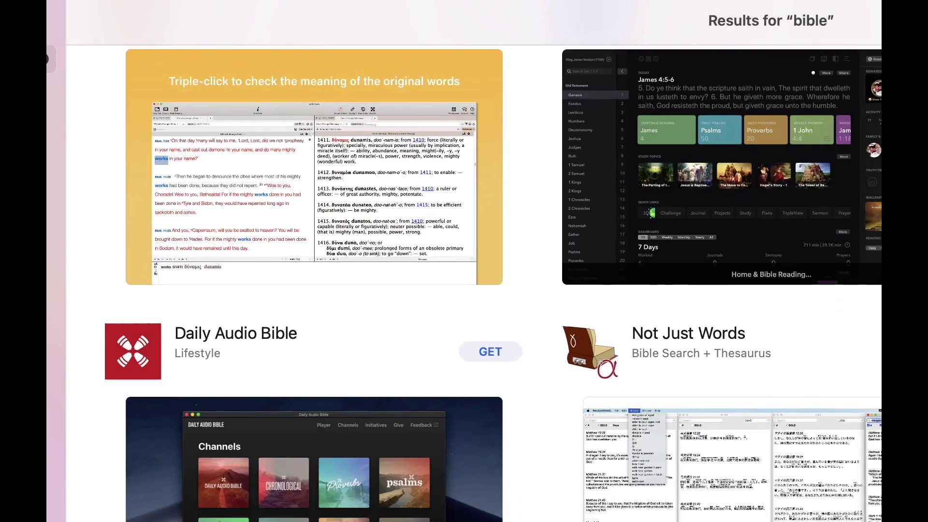
scroll(493, 261, down, 15)
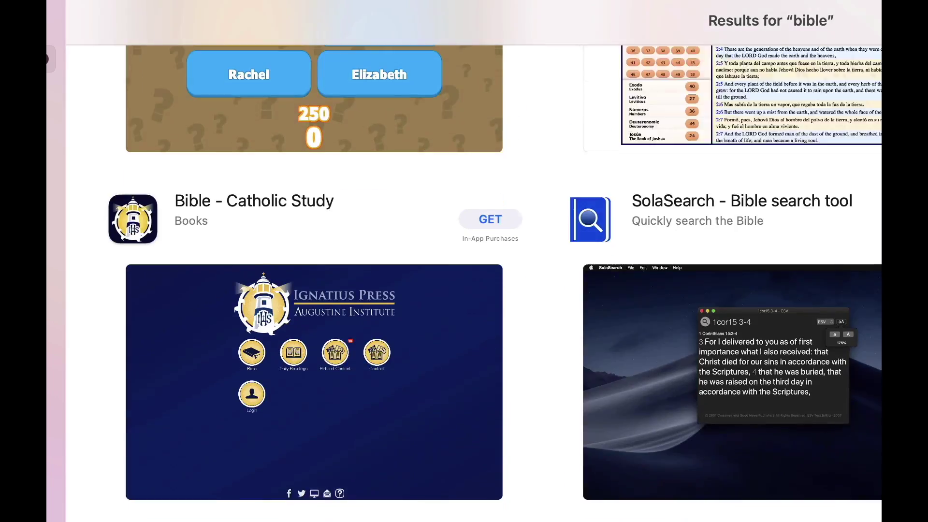
scroll(493, 261, down, 10)
scroll(320, 183, up, 20)
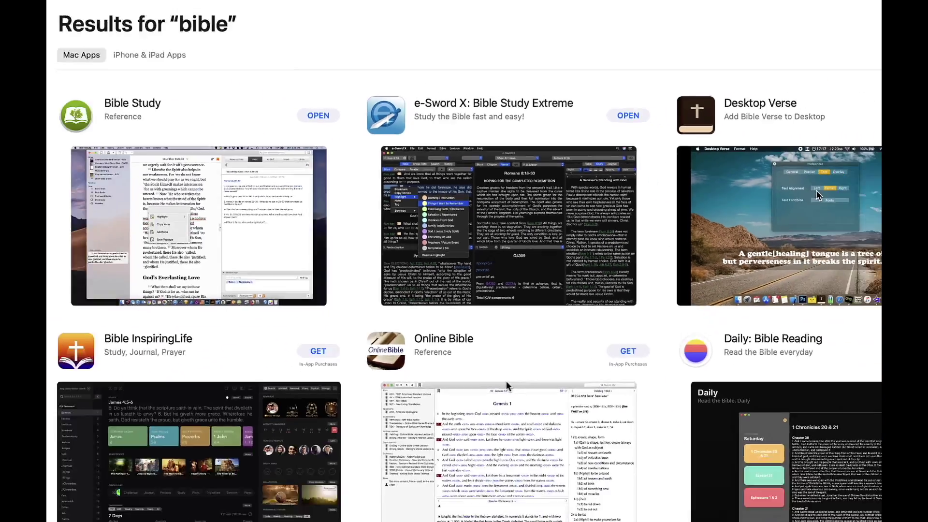
scroll(520, 328, down, 10)
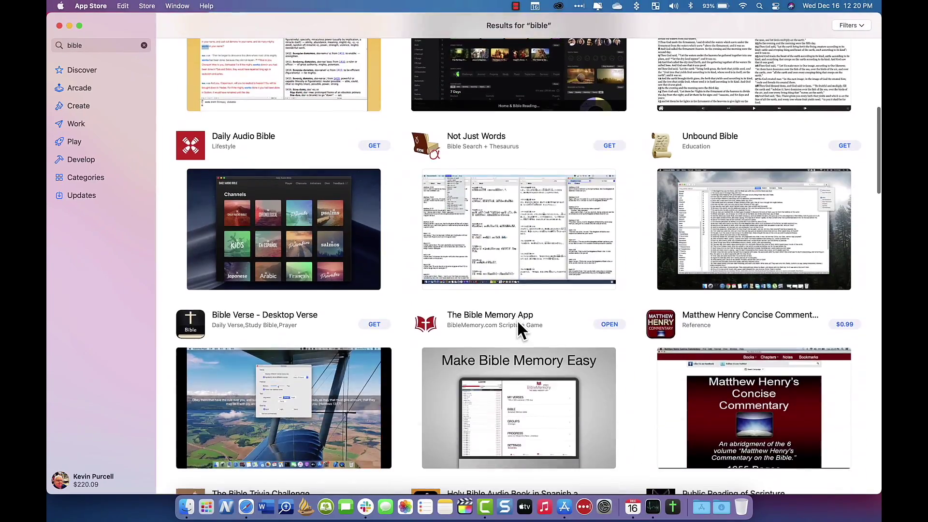
scroll(517, 320, up, 3)
scroll(517, 320, down, 10)
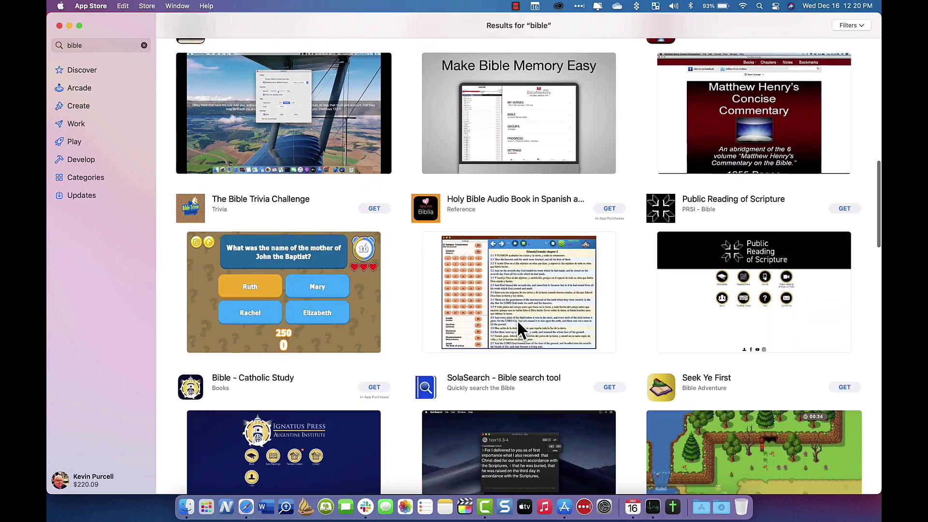
scroll(517, 320, down, 15)
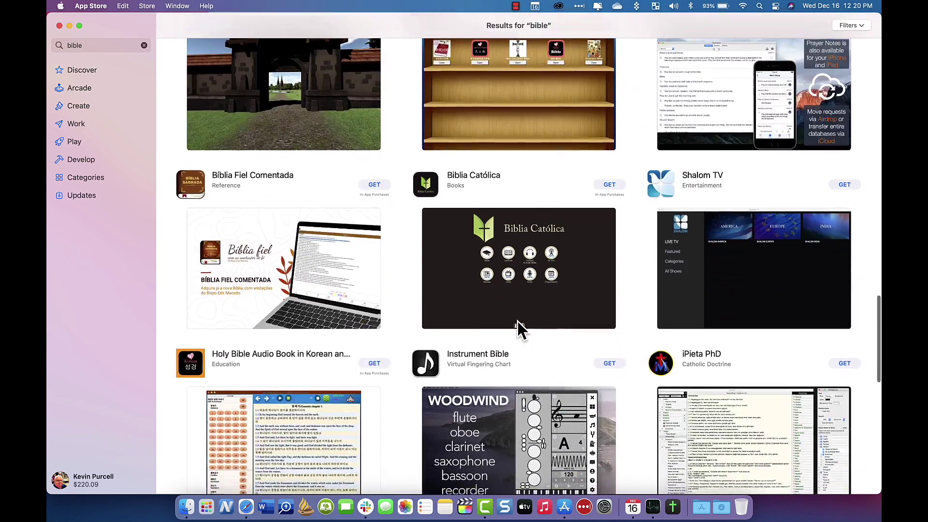
scroll(518, 320, up, 10)
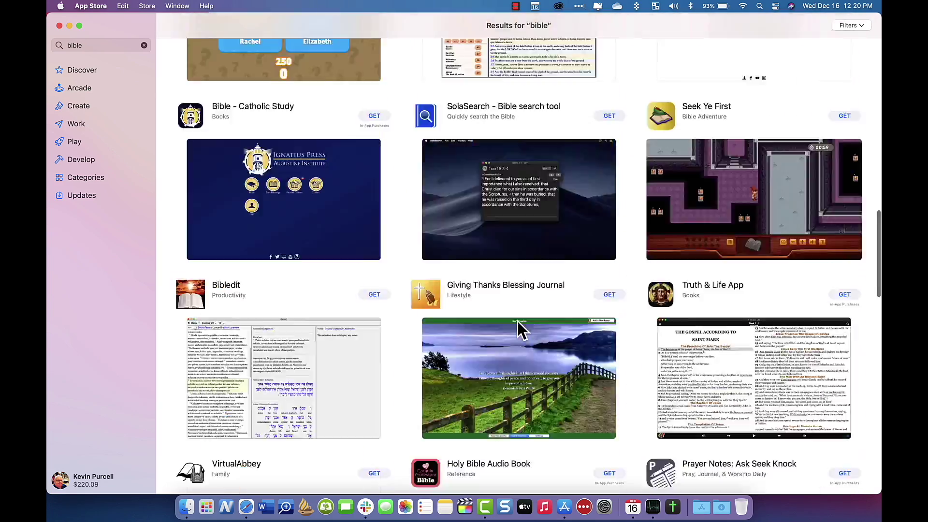
scroll(518, 321, up, 10)
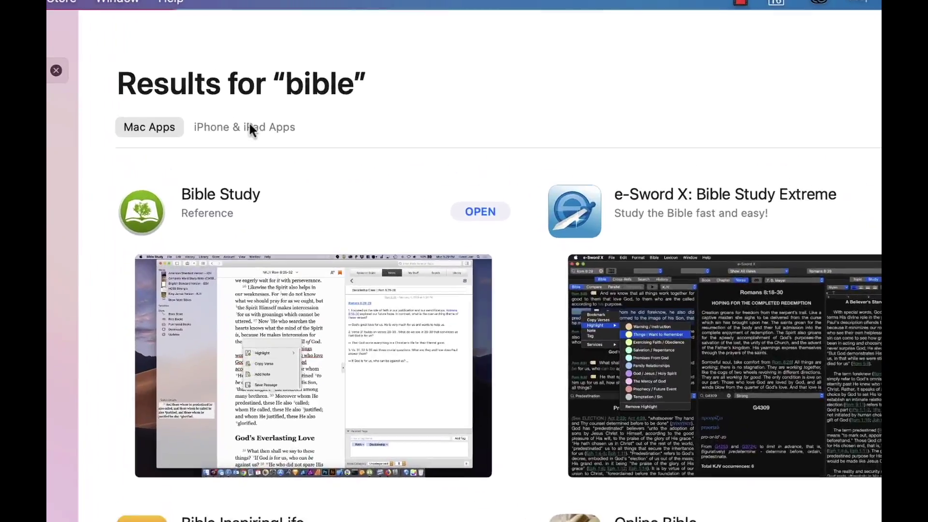
Step: Switch the "bible" results to iPhone & iPad Apps and look through the listed apps
click(247, 127)
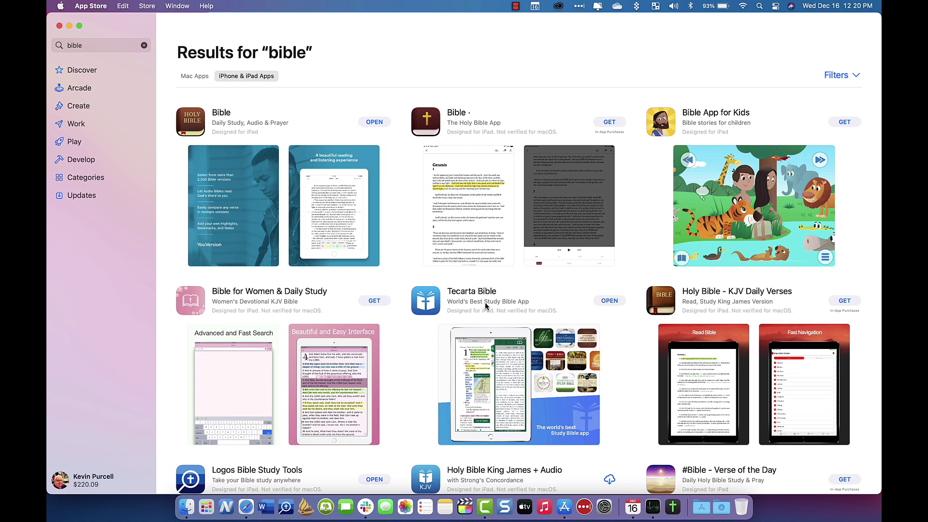
scroll(487, 305, down, 5)
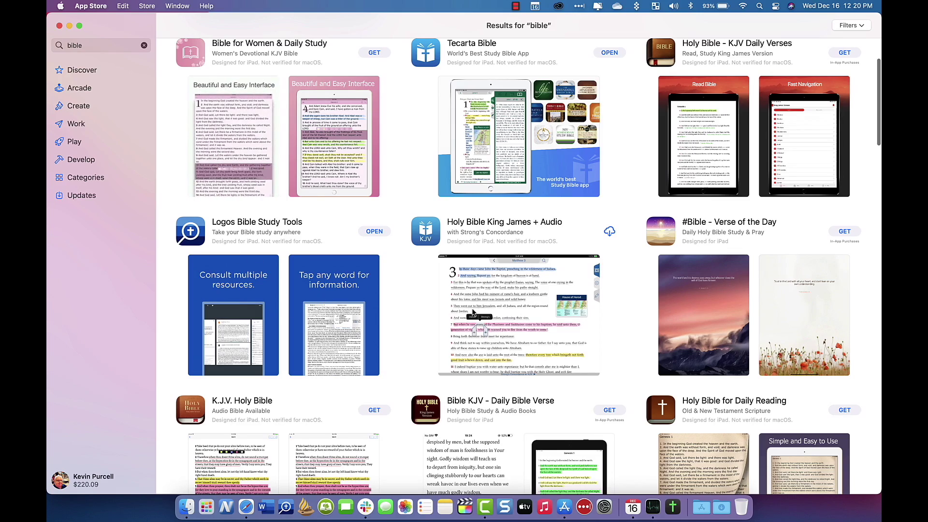
scroll(511, 290, down, 7)
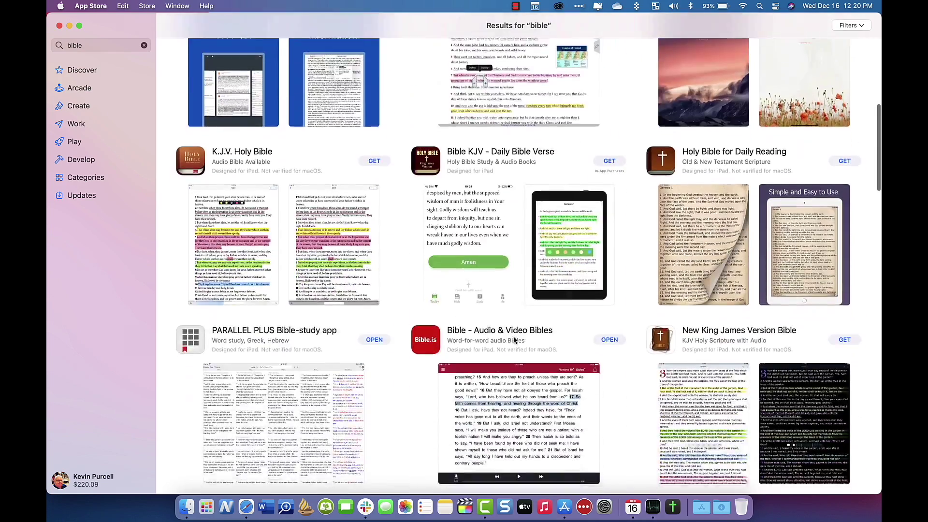
scroll(515, 339, down, 2)
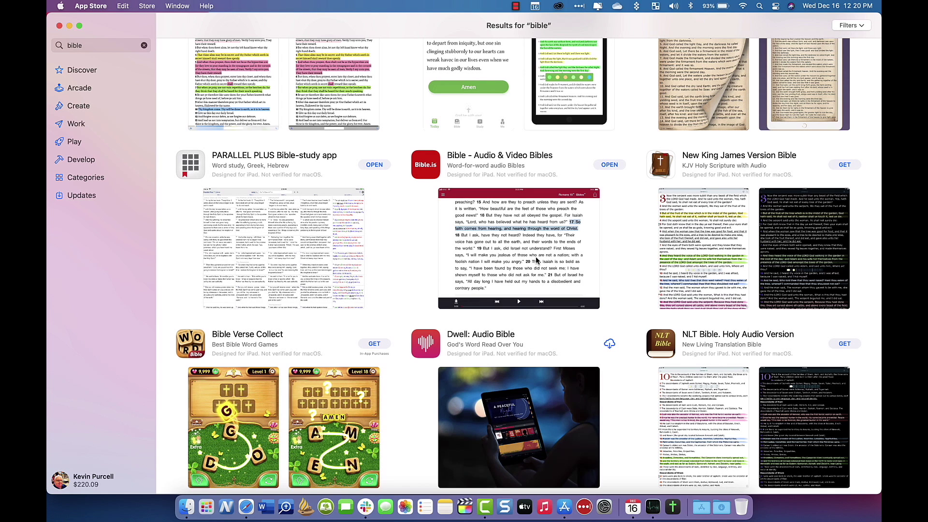
scroll(536, 260, down, 15)
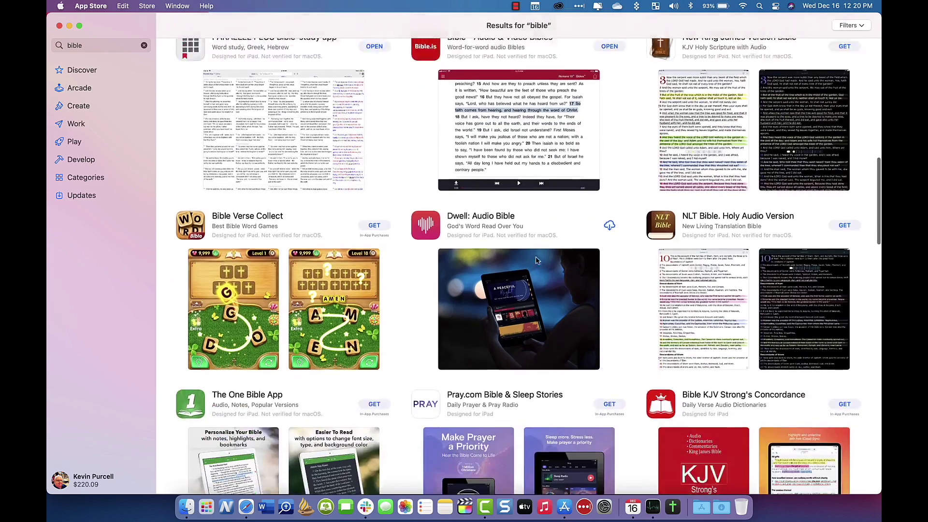
scroll(536, 257, down, 10)
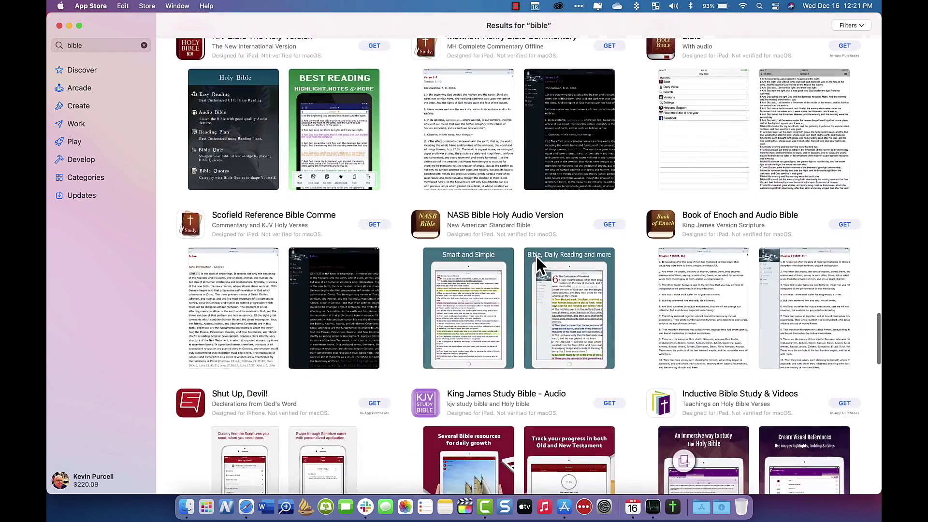
scroll(536, 257, down, 7)
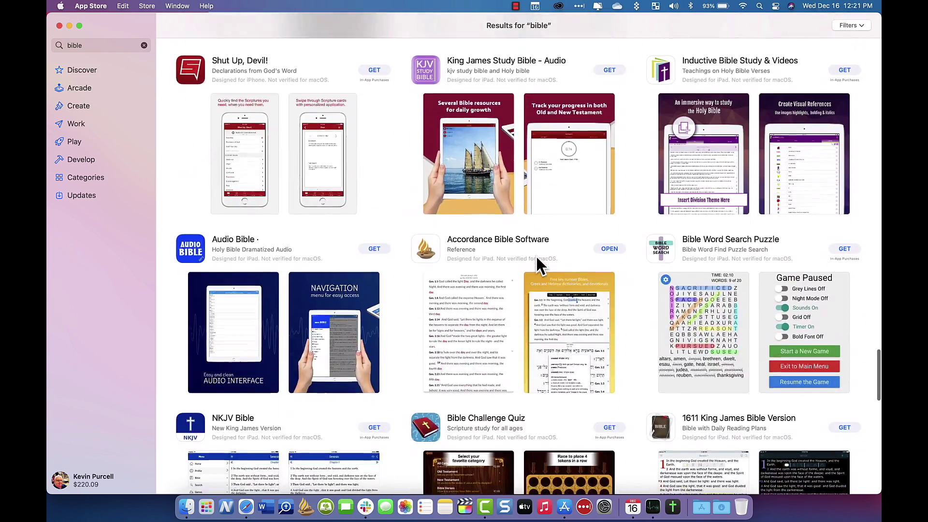
scroll(535, 255, down, 1)
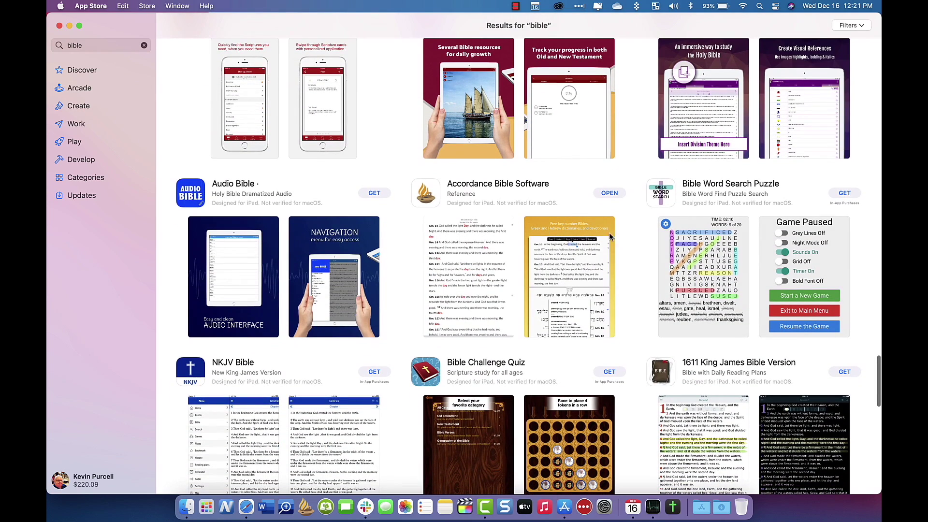
scroll(536, 273, down, 13)
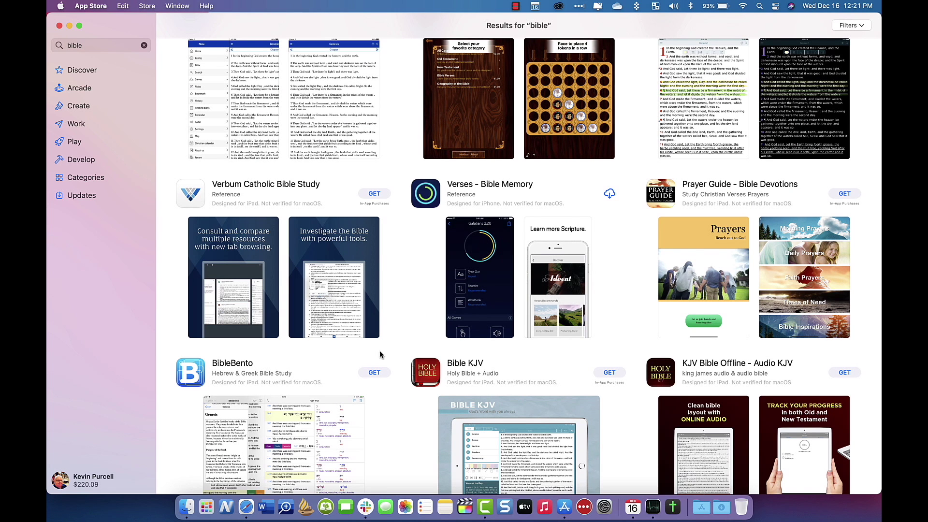
scroll(531, 314, up, 15)
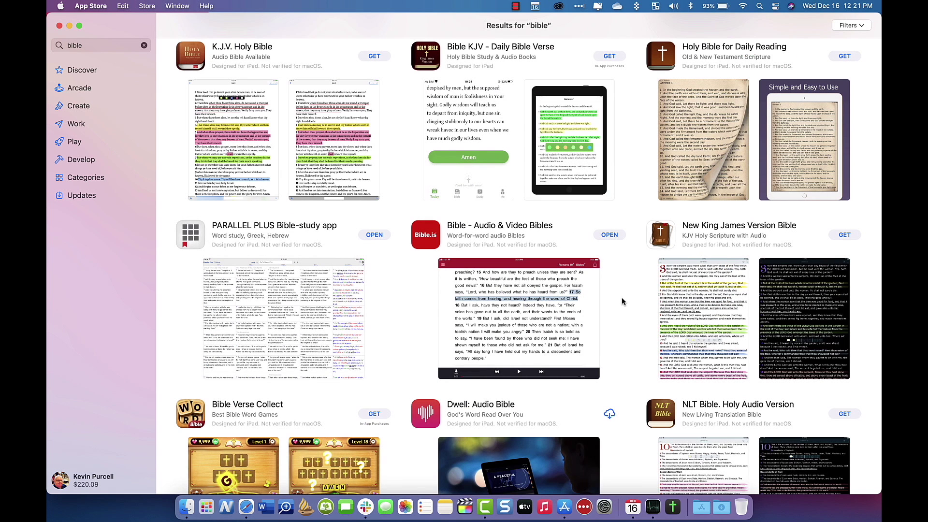
Step: Install the New King James Version Bible iPad app from the results and open it
click(844, 235)
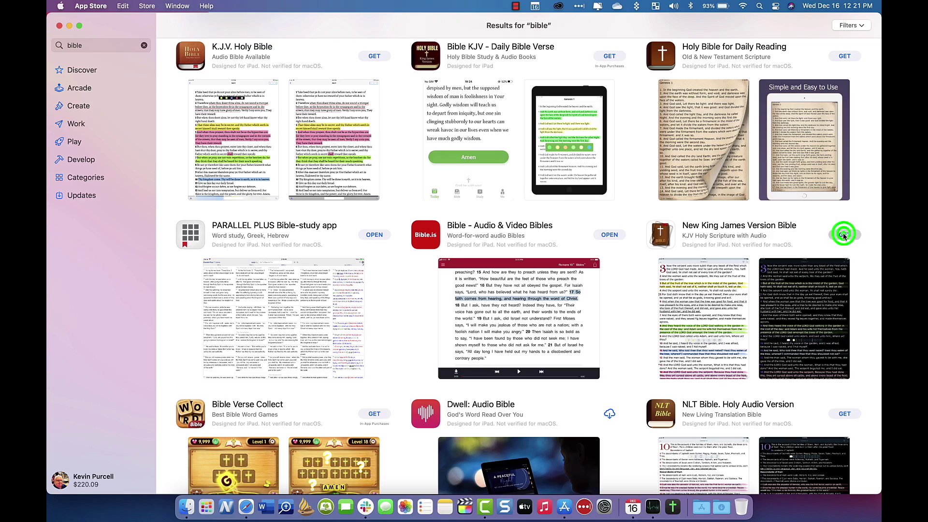
click(844, 235)
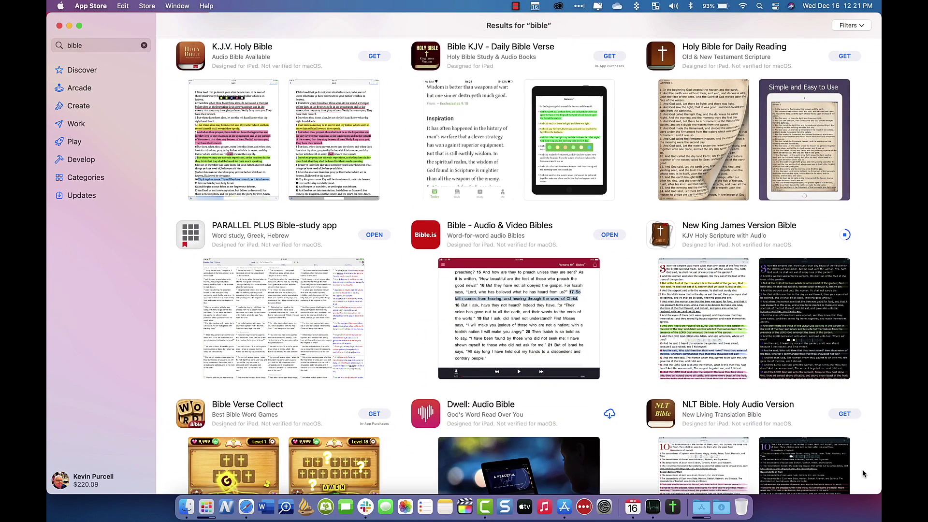
click(846, 238)
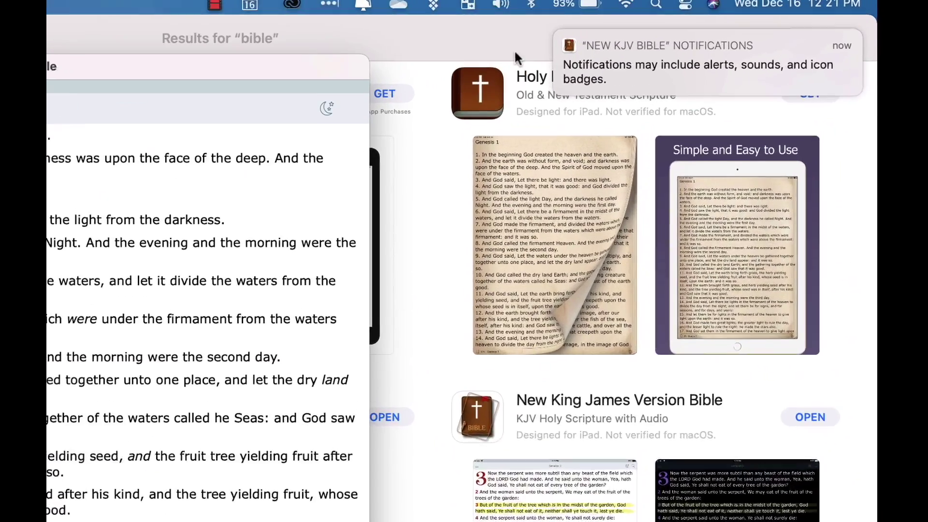
Step: Allow notifications for the New KJV Bible app
mouse_move(809, 55)
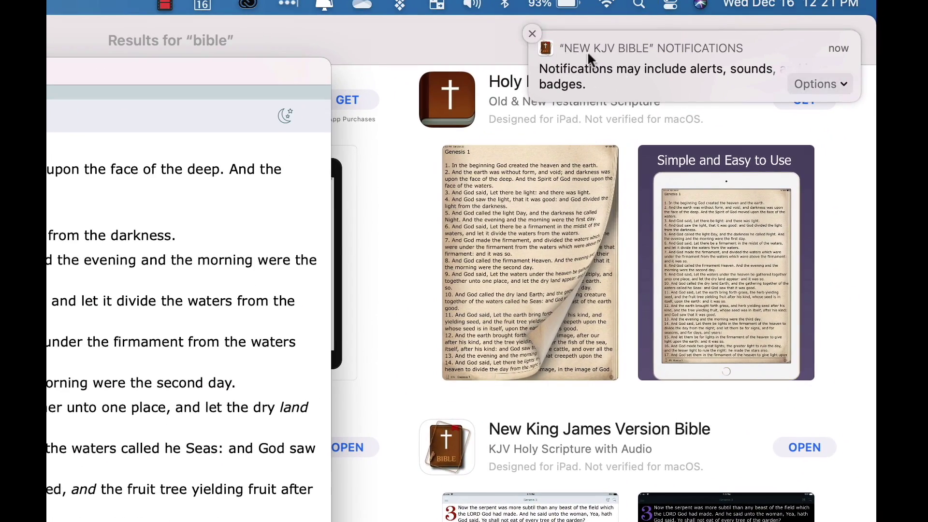
click(822, 83)
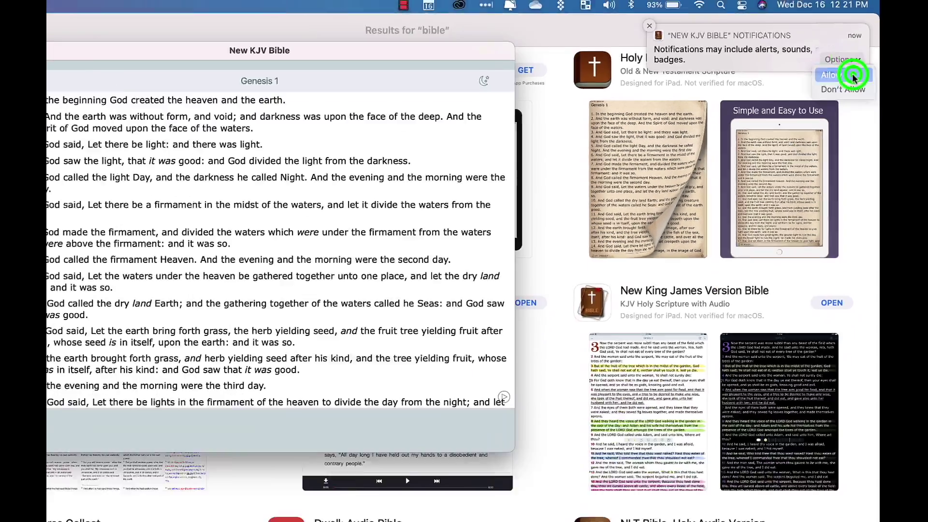
click(840, 111)
Step: Enlarge the New KJV Bible window to fill the screen and check the BetterSnapTool window options
click(441, 41)
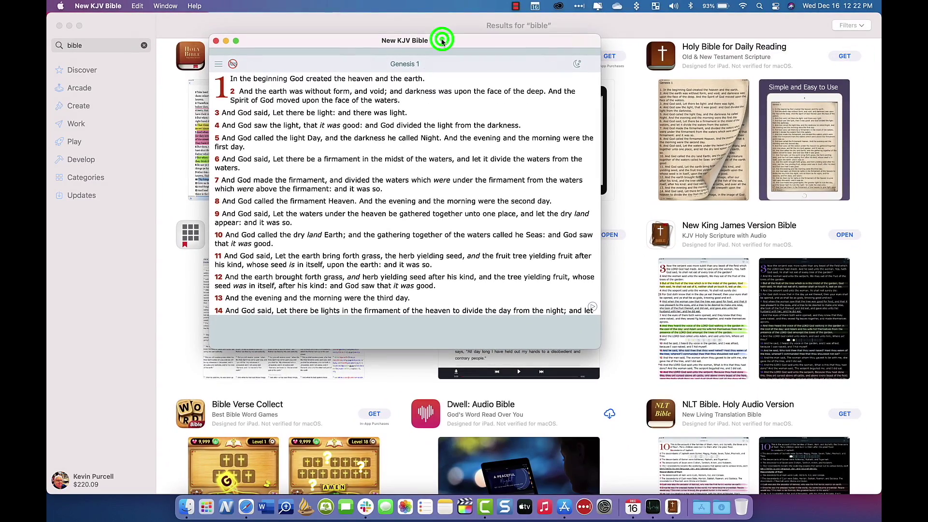
double_click(290, 41)
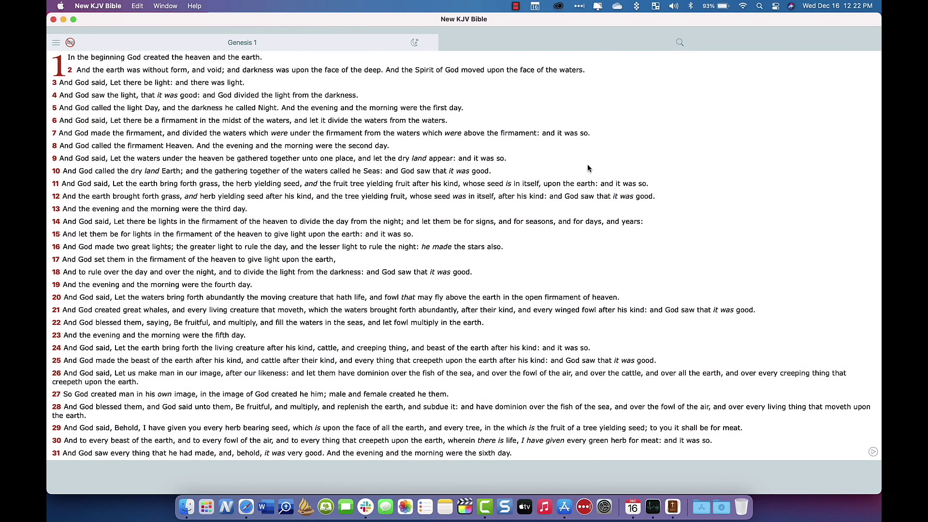
click(654, 6)
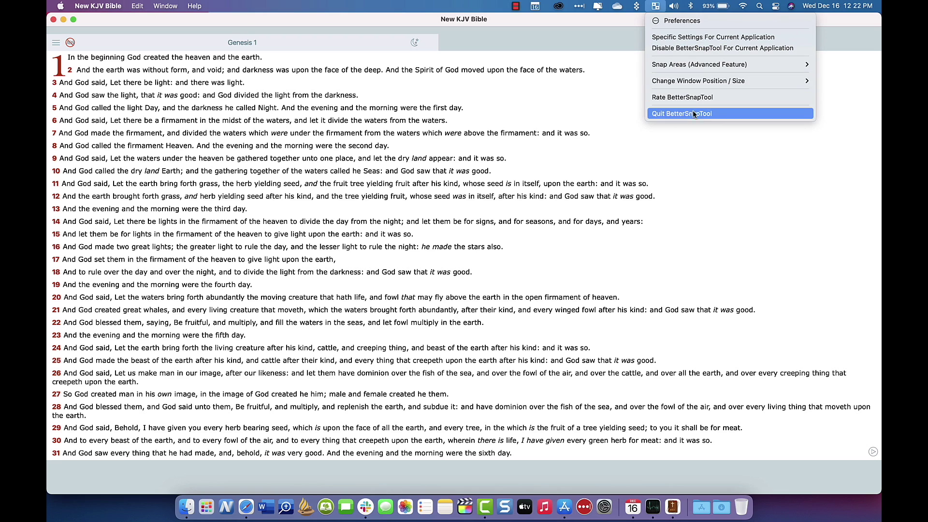
click(603, 22)
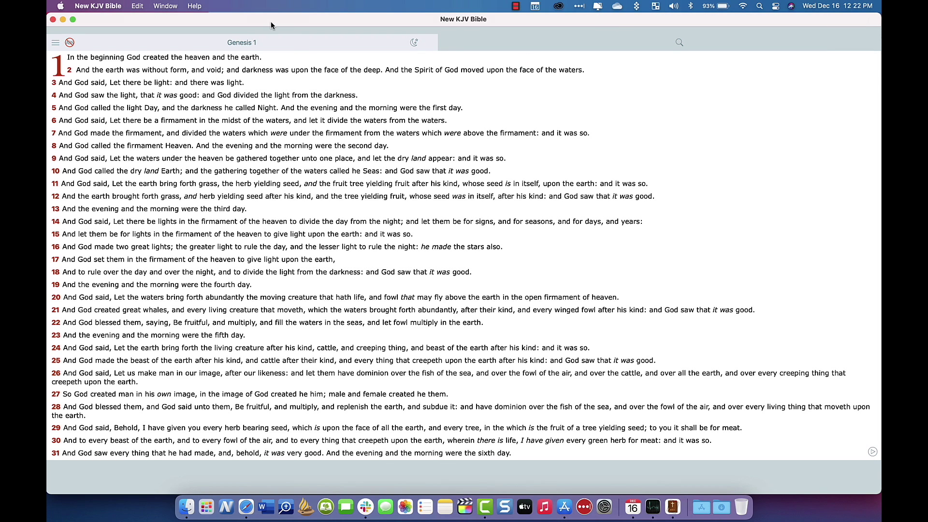
Step: Examine the application commands of New KJV Bible and open its text search view
click(95, 6)
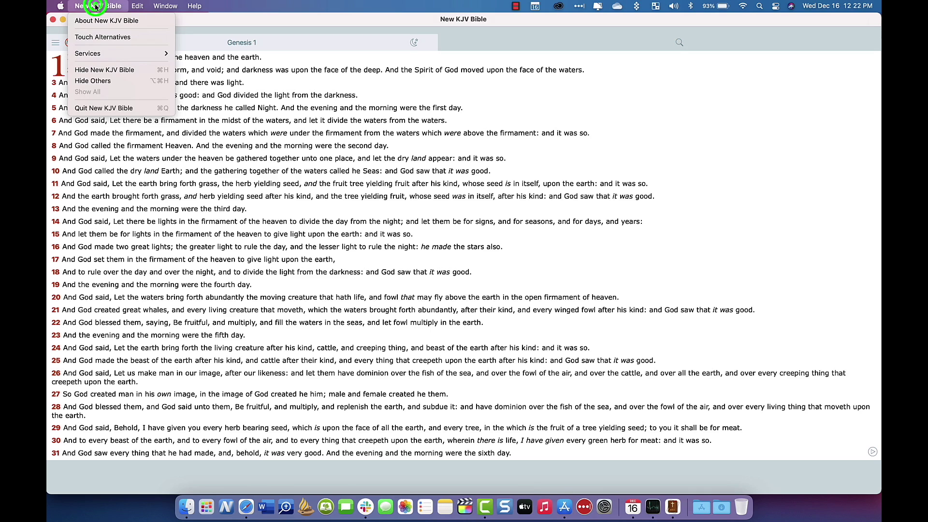
click(91, 7)
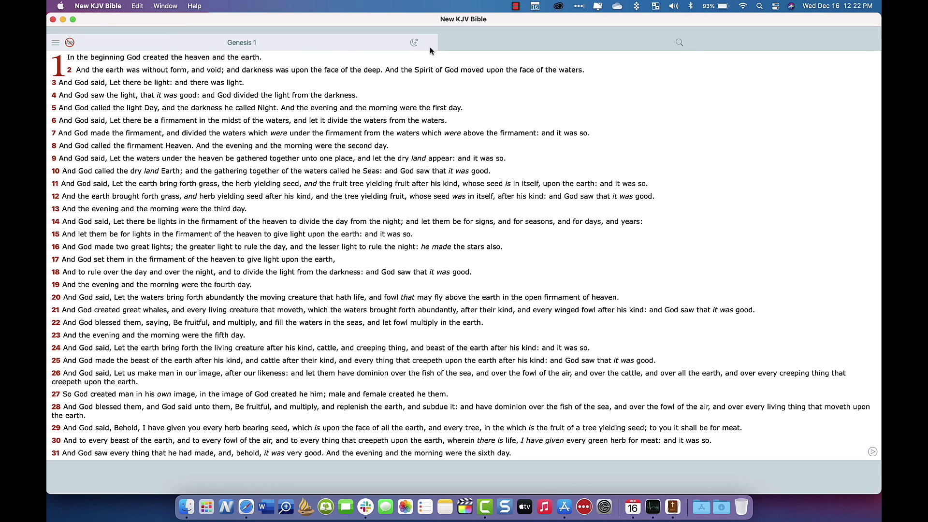
click(680, 43)
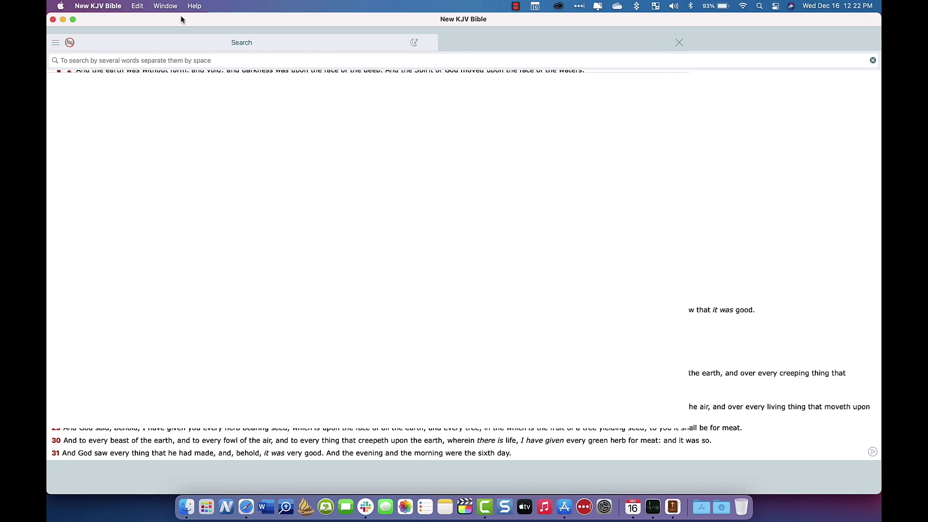
Step: Quit New KJV Bible and launch the Logos Bible app from the Applications folder
click(94, 7)
click(105, 109)
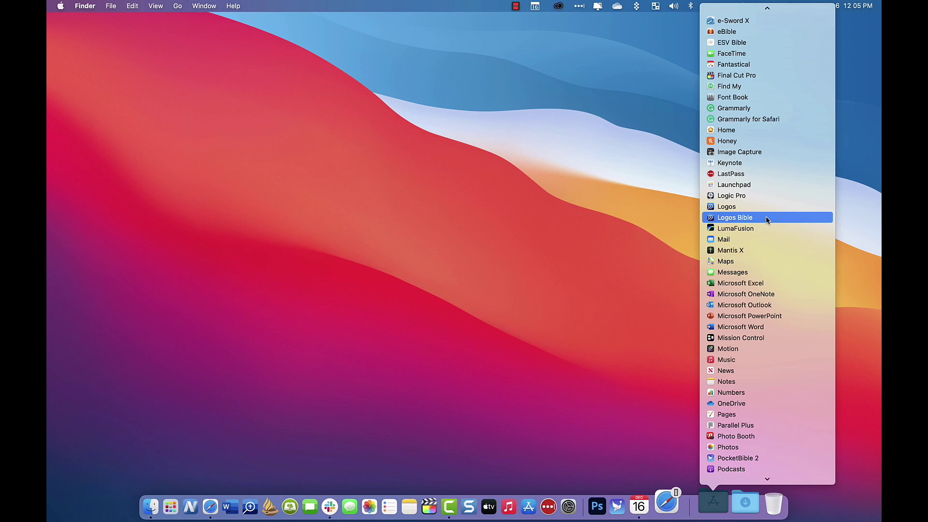
click(765, 218)
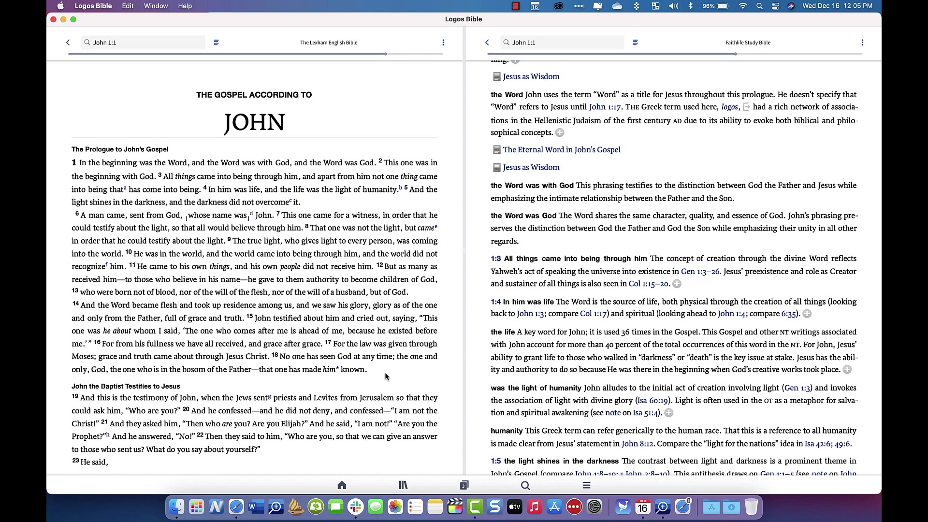
Step: View the Logos home dashboard and load the Bible and Study Bible quickstart layout
click(343, 485)
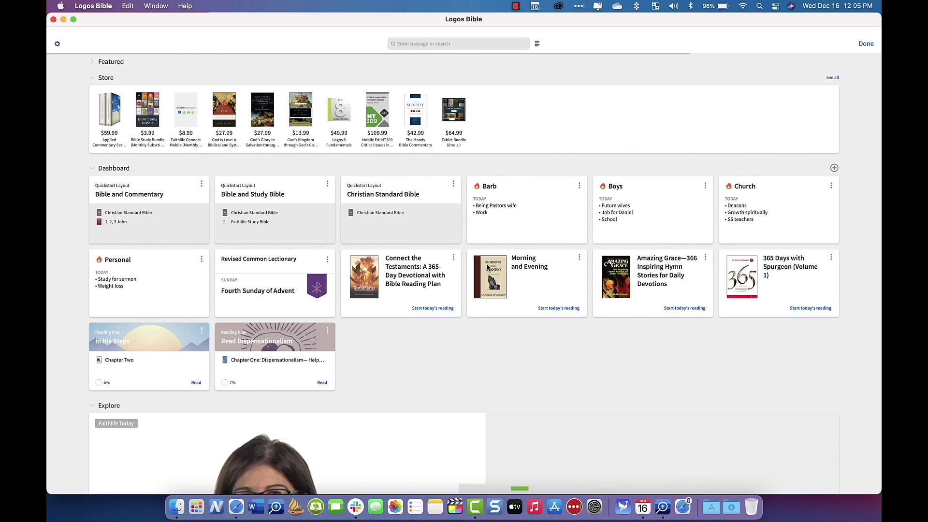
scroll(487, 266, down, 15)
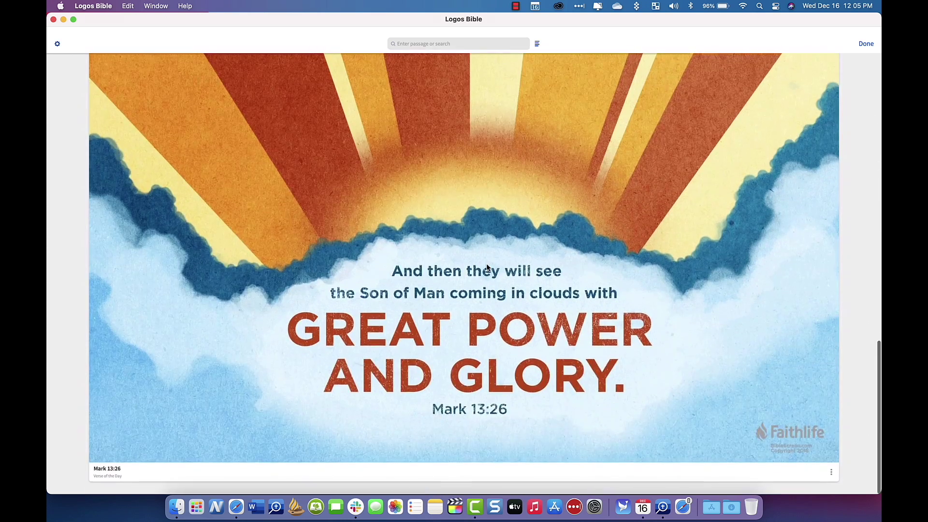
scroll(487, 267, up, 15)
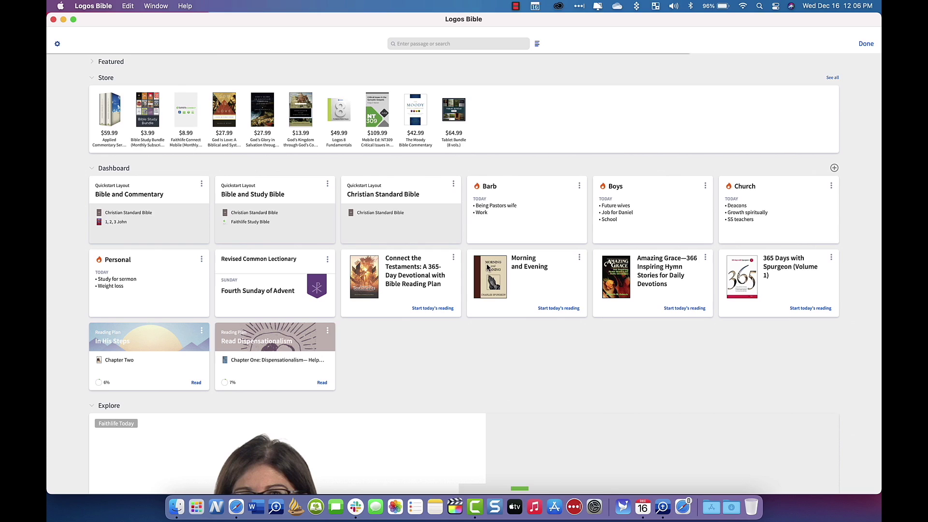
click(251, 198)
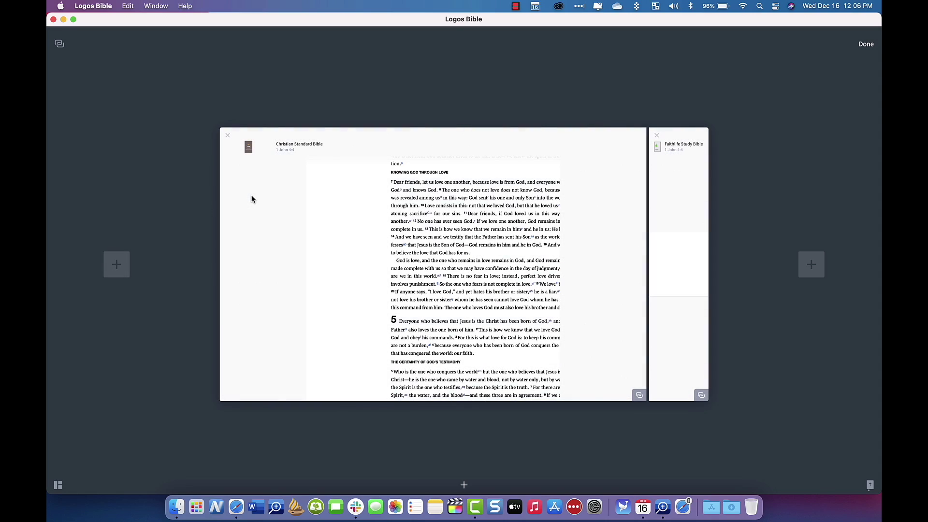
click(302, 212)
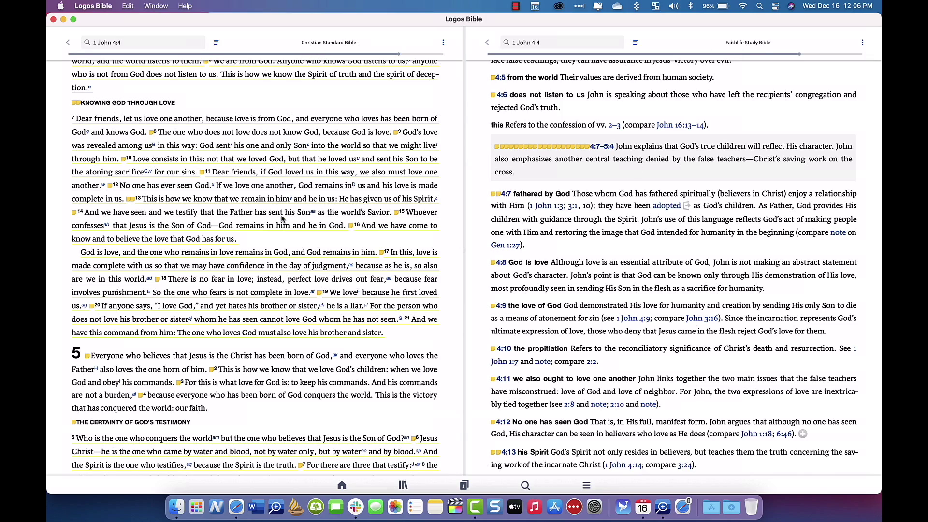
Step: Read on from 1 John 4 to 2 John with the Christian Standard Bible and Faithlife Study Bible side by side
scroll(315, 227, down, 15)
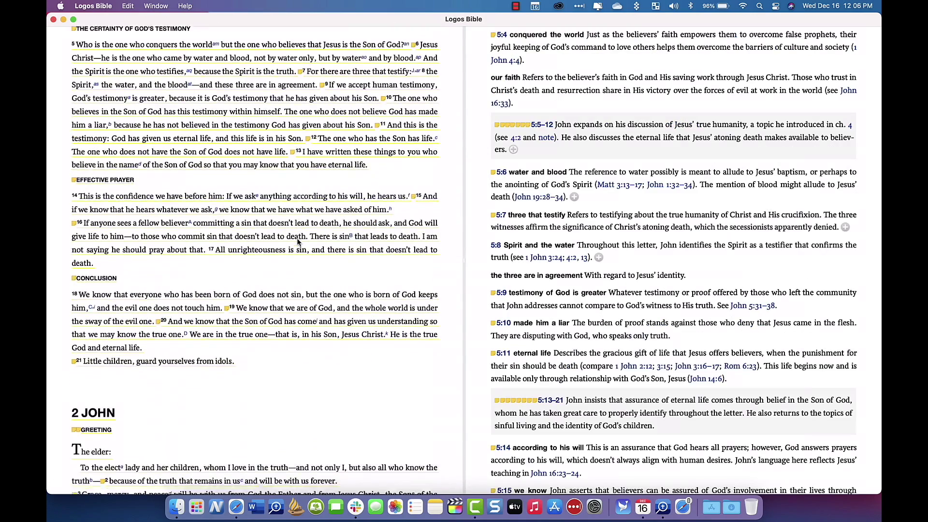
scroll(297, 242, down, 2)
scroll(298, 242, down, 5)
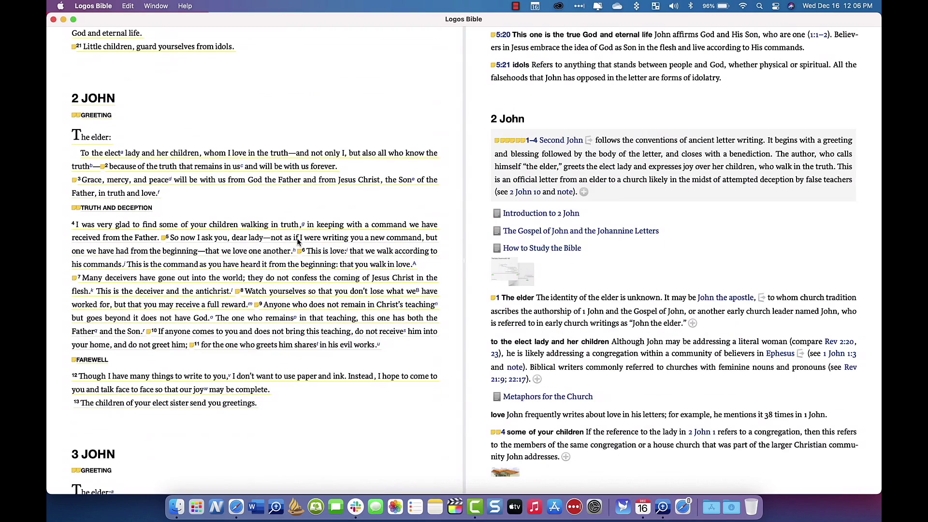
scroll(298, 242, up, 3)
click(723, 400)
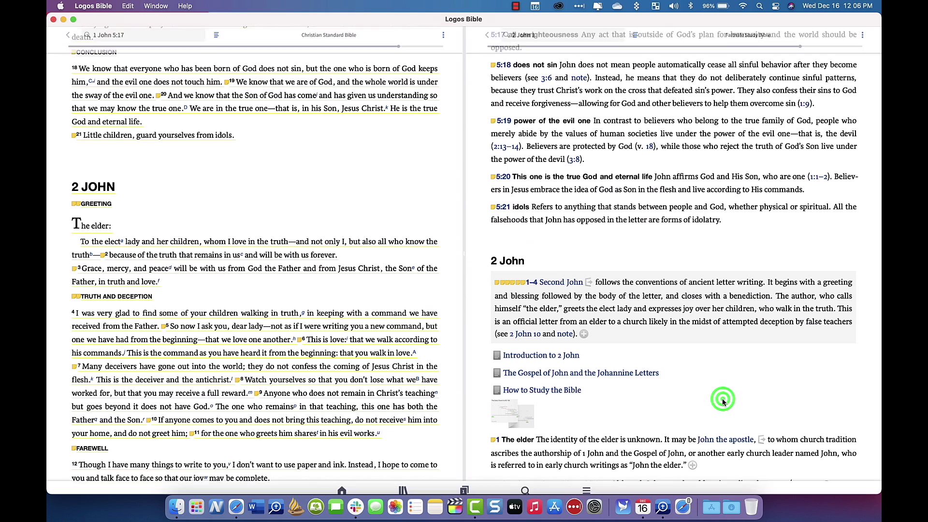
Step: Examine the library, documents, guides, tools and community features that Logos offers, and close the list
click(585, 484)
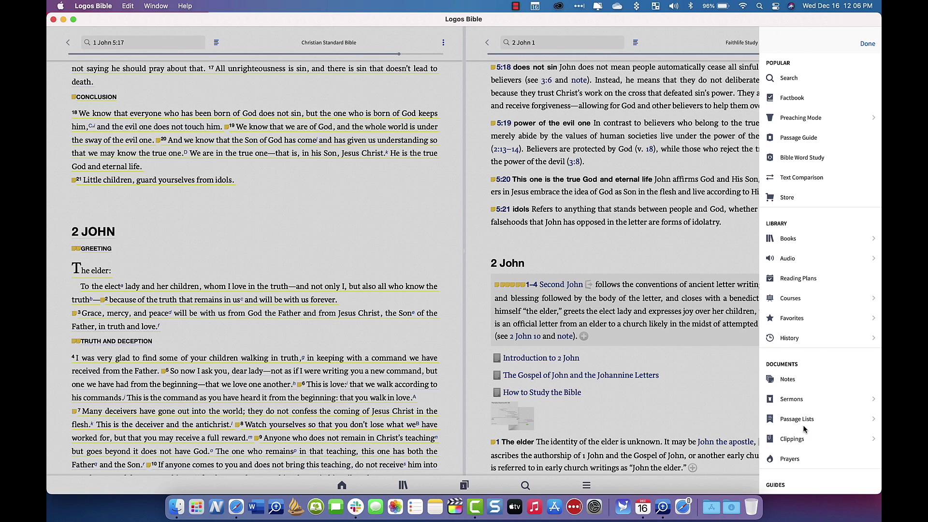
scroll(803, 407, down, 10)
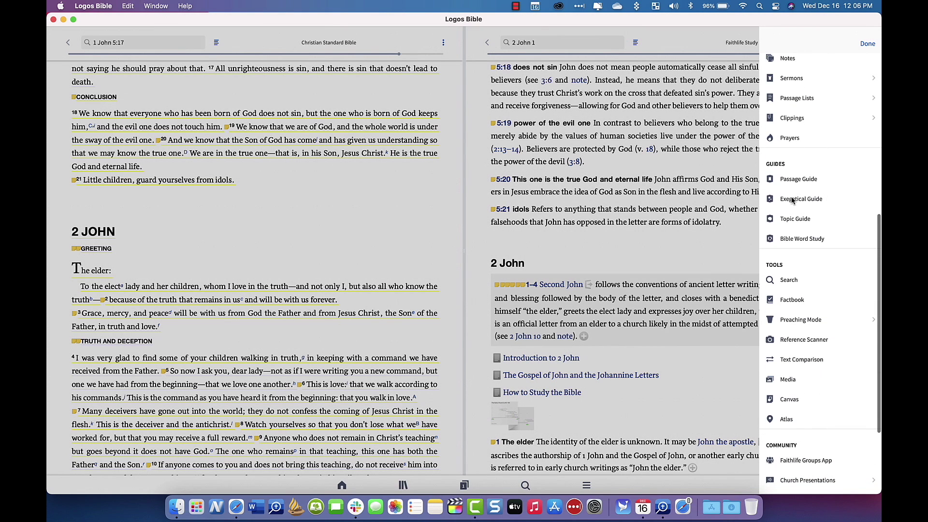
scroll(841, 285, down, 3)
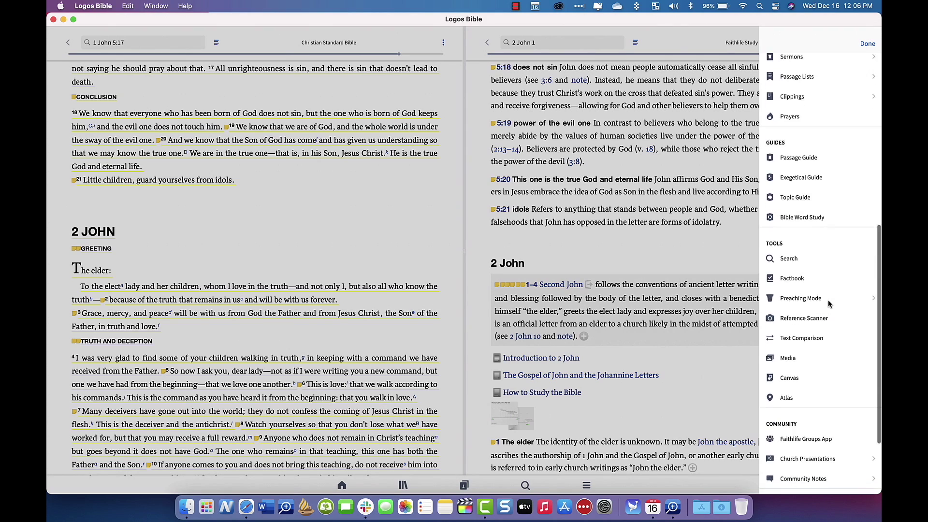
click(627, 261)
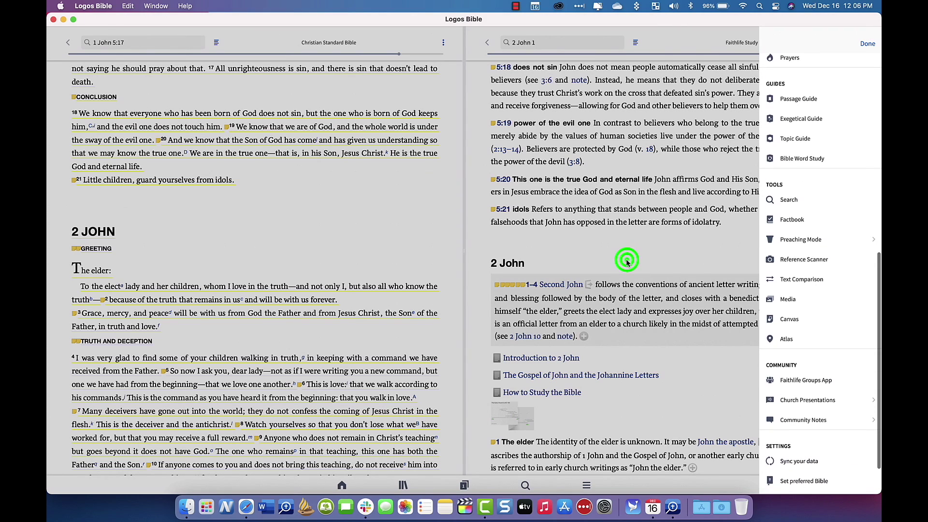
Step: Read ahead in the Christian Standard Bible to the letters to the churches in Revelation
scroll(352, 309, down, 3)
scroll(354, 310, down, 20)
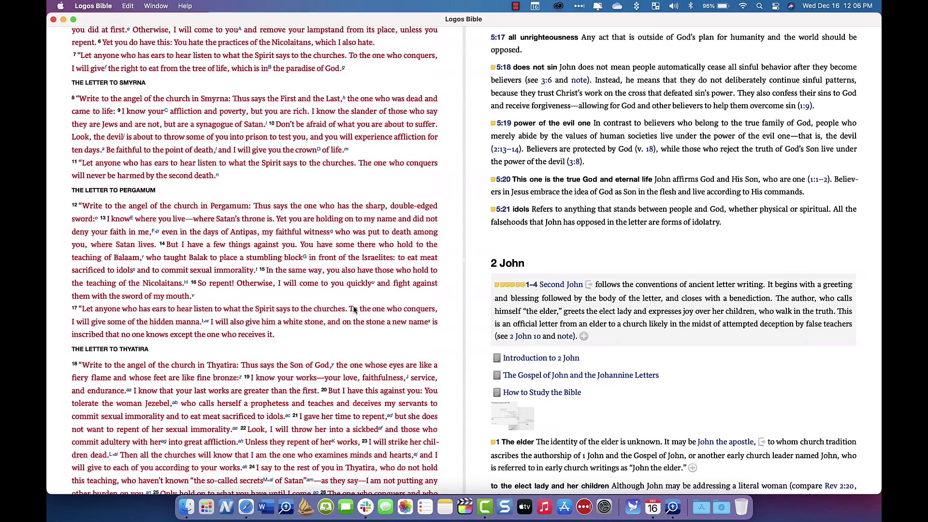
scroll(354, 309, up, 1)
scroll(508, 304, down, 5)
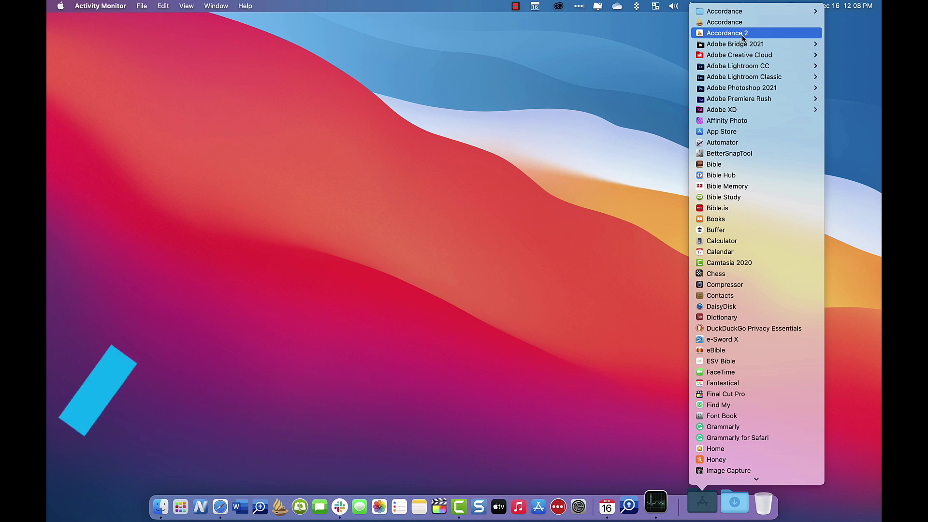
Step: Launch Accordance 2 from the Applications folder, start the app again and dismiss its problem report
click(741, 33)
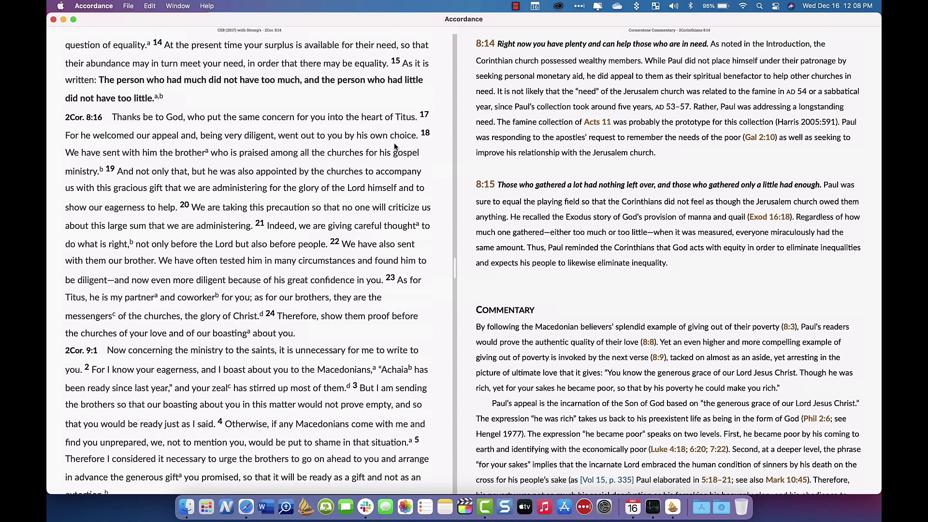
click(392, 100)
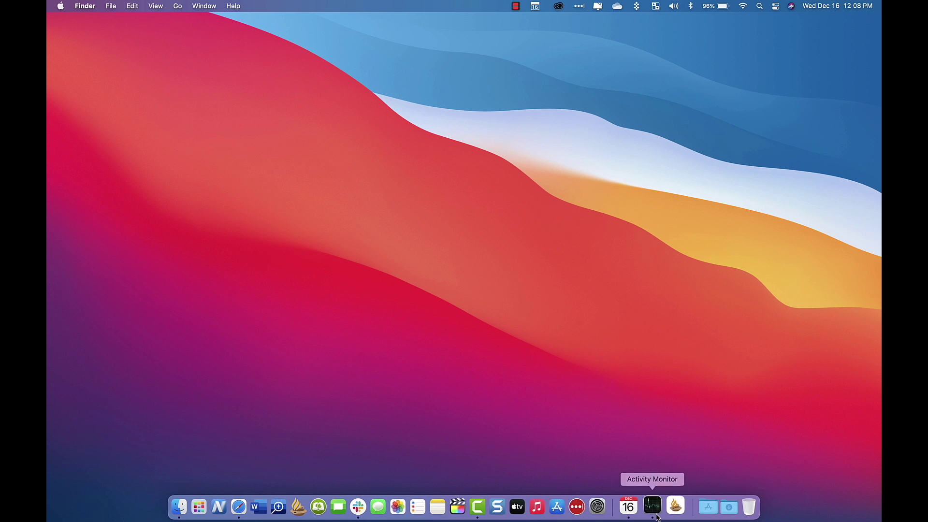
click(673, 505)
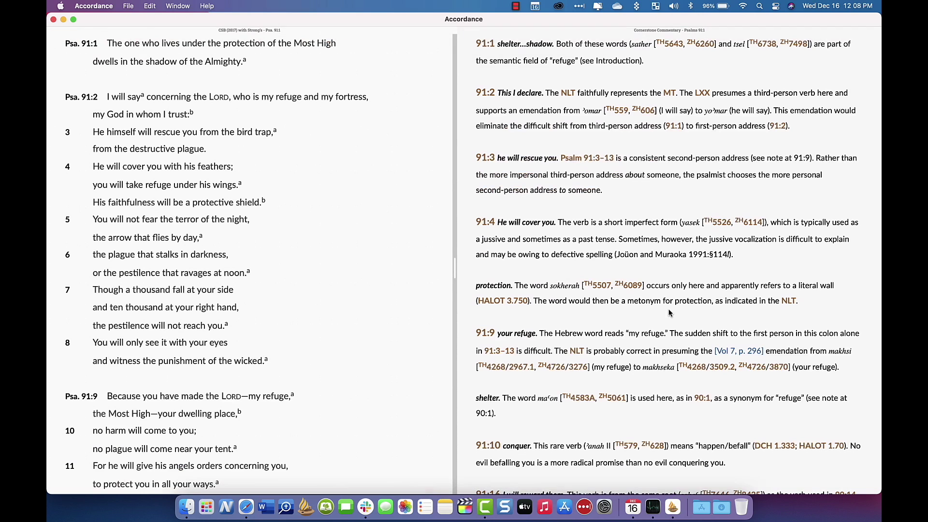
click(401, 209)
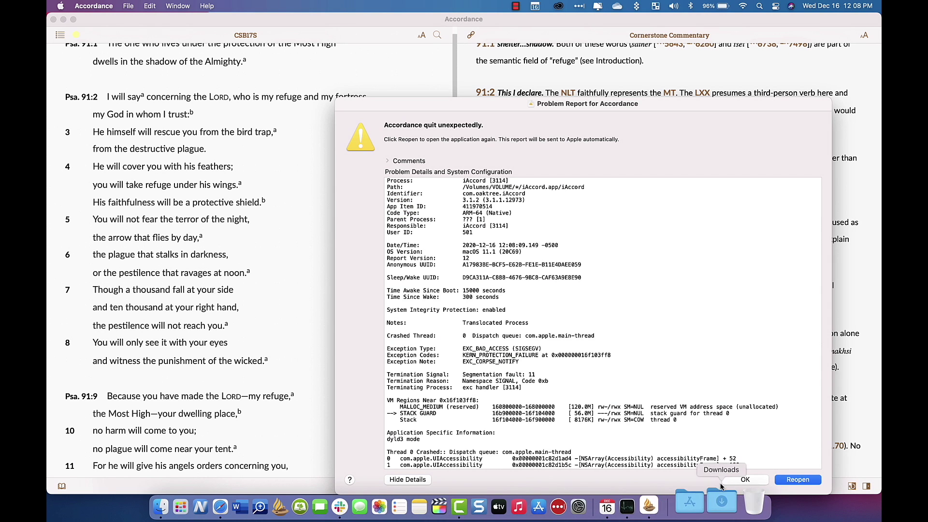
click(743, 478)
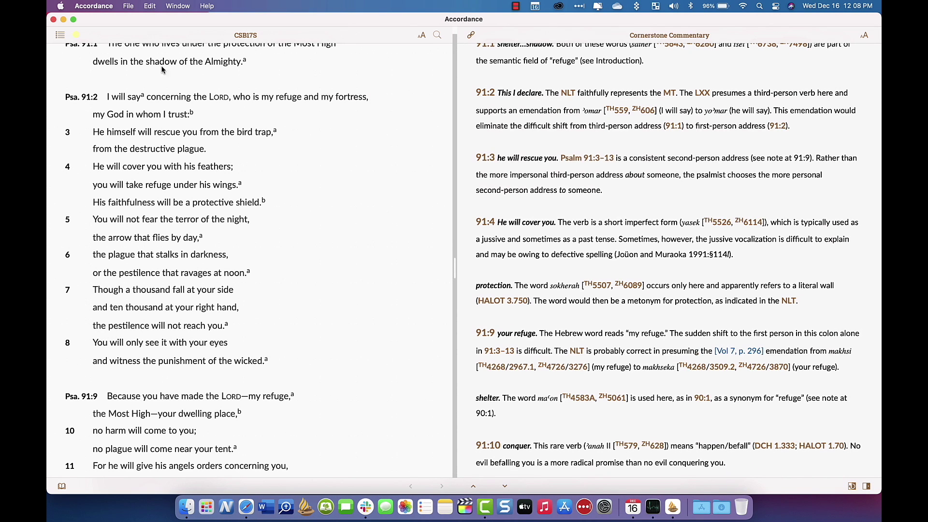
Step: Go to Acts 1:8 in the CSB17S Bible text
click(59, 35)
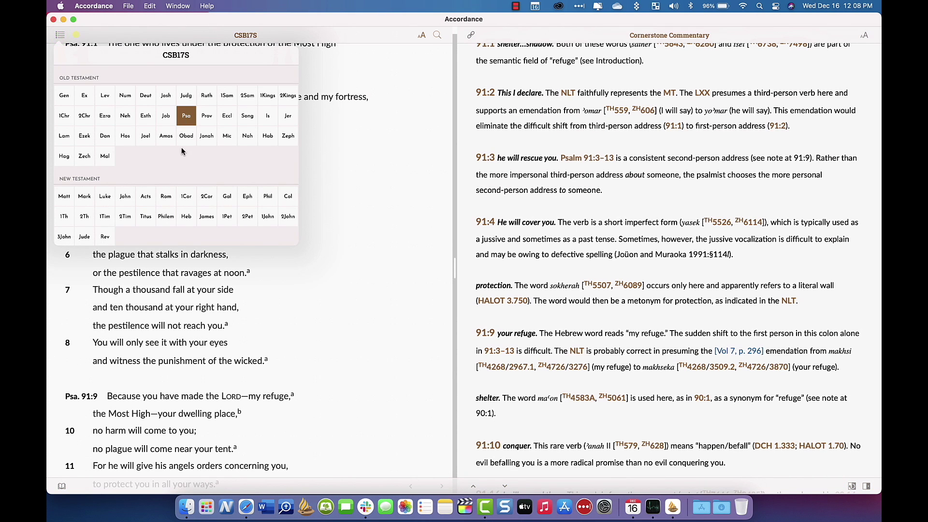
click(146, 197)
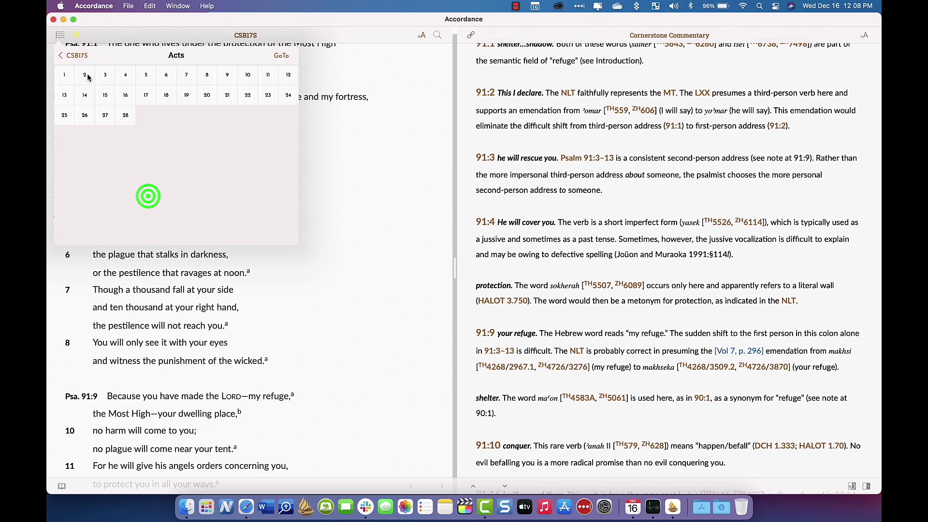
click(65, 71)
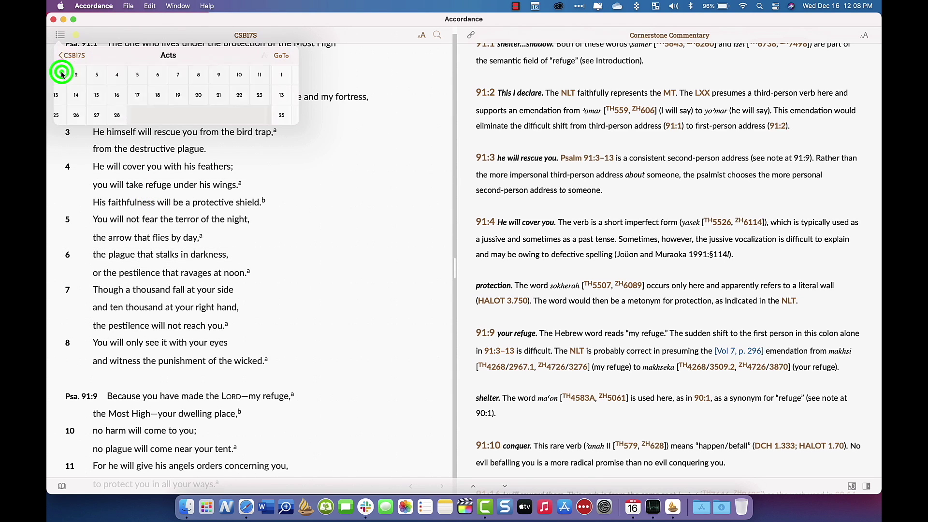
click(207, 78)
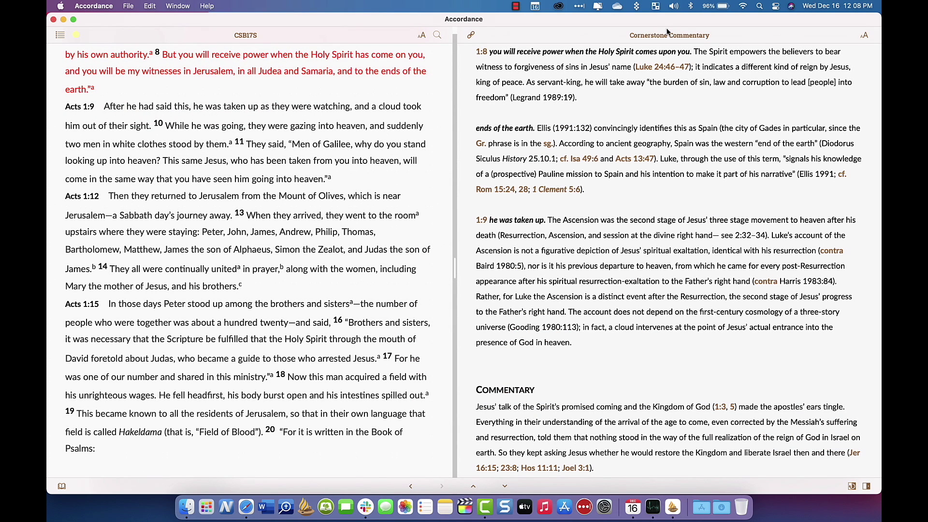
Step: Replace the Cornerstone Commentary with ESVi Notes and check how the notes follow the Bible text through Acts 1
click(672, 35)
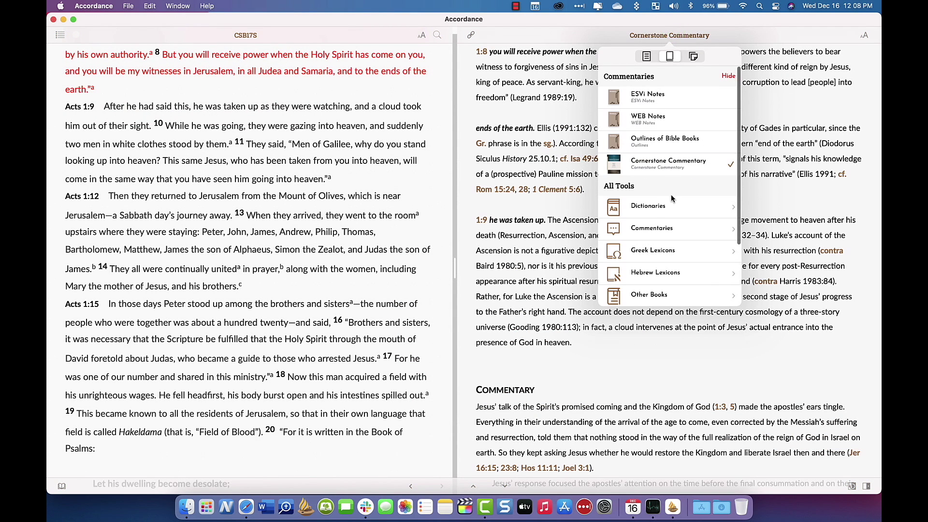
click(649, 229)
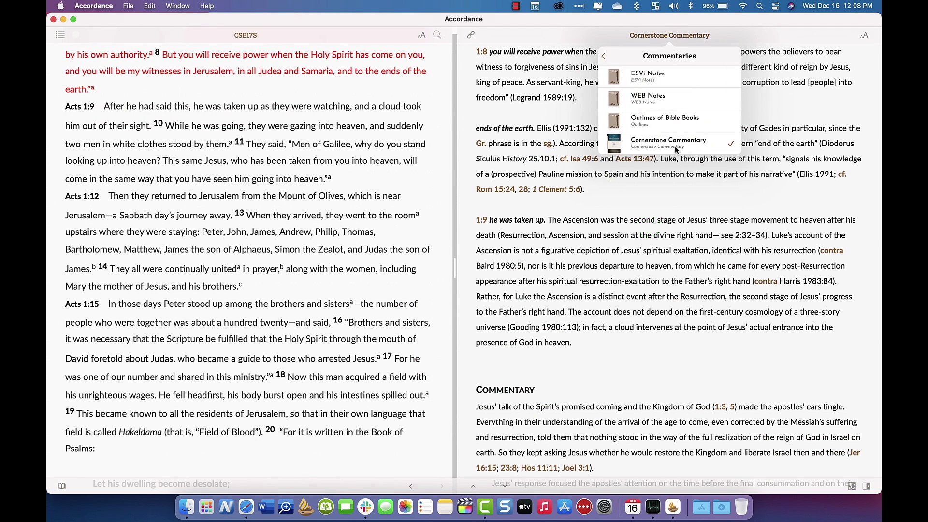
click(657, 86)
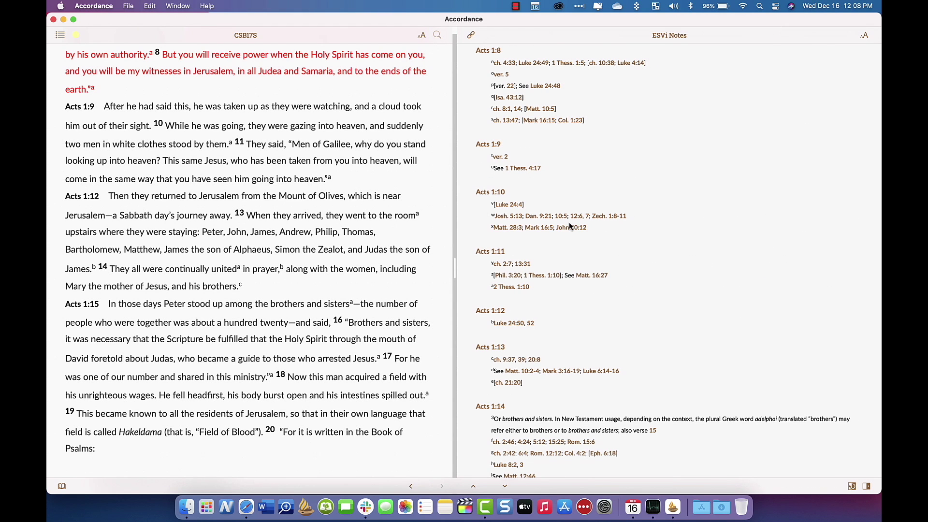
scroll(231, 279, down, 10)
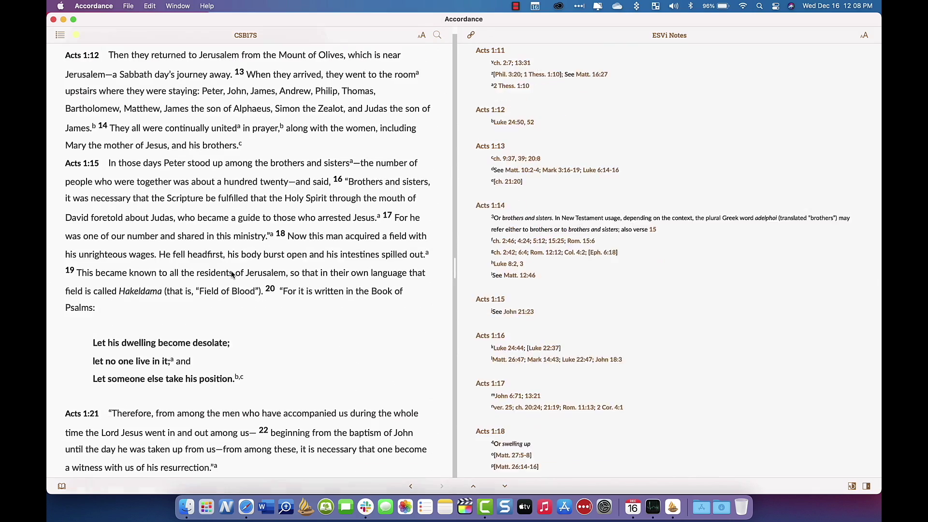
scroll(231, 274, down, 1)
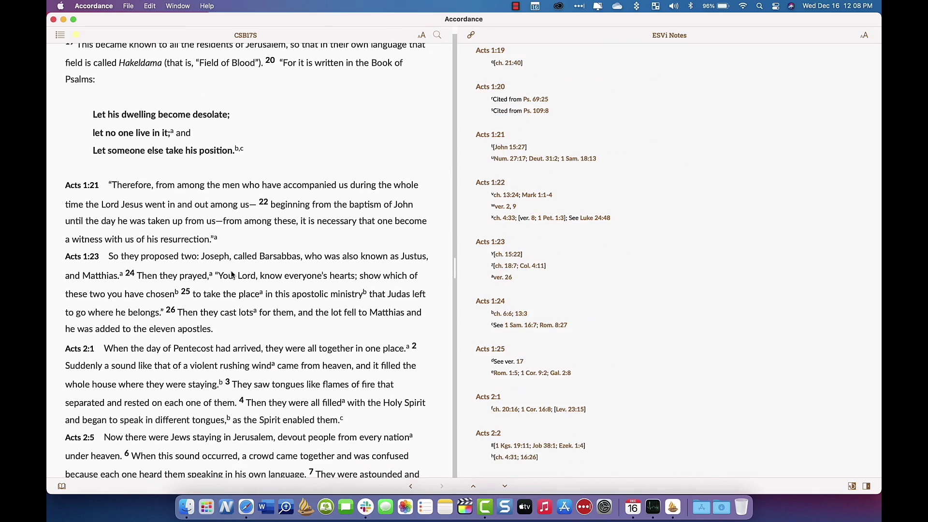
scroll(231, 274, down, 3)
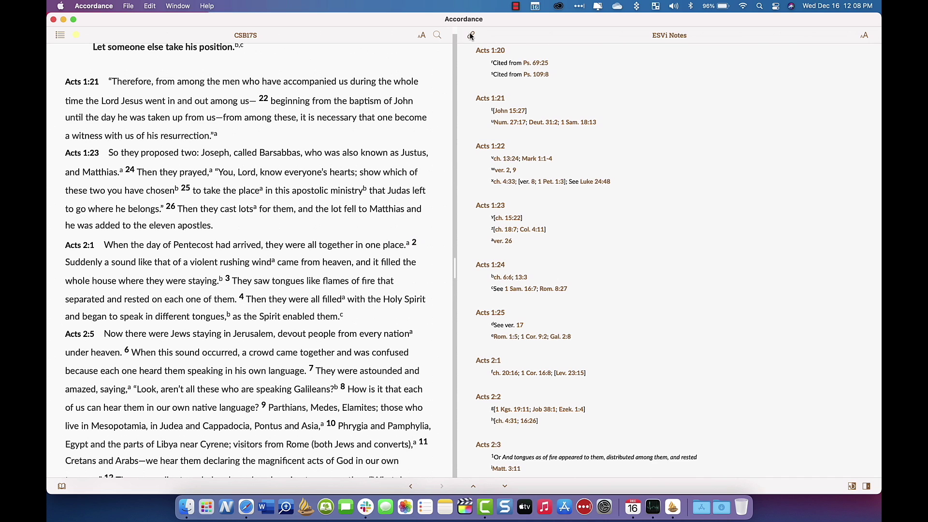
Step: Enlarge the CSB17S text by two size increments and try the Interlinear and Page Turning display options
click(422, 34)
click(445, 71)
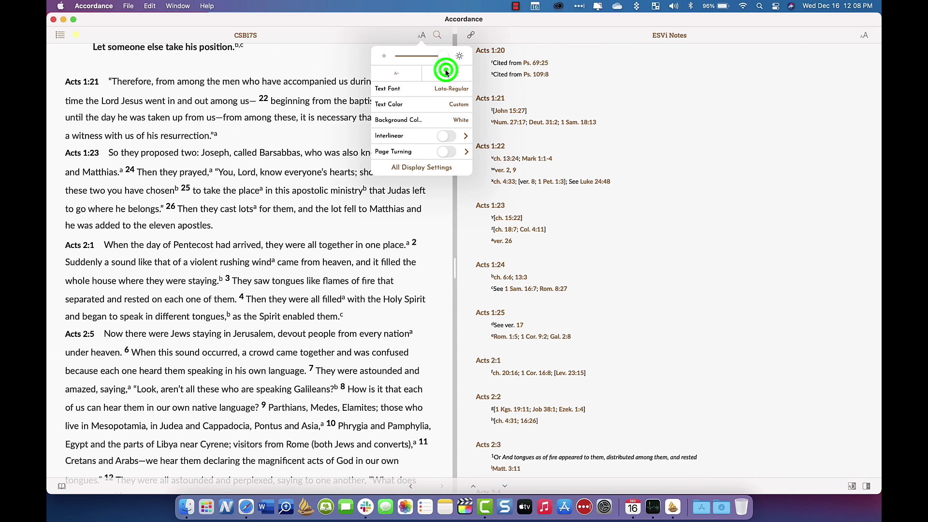
click(445, 71)
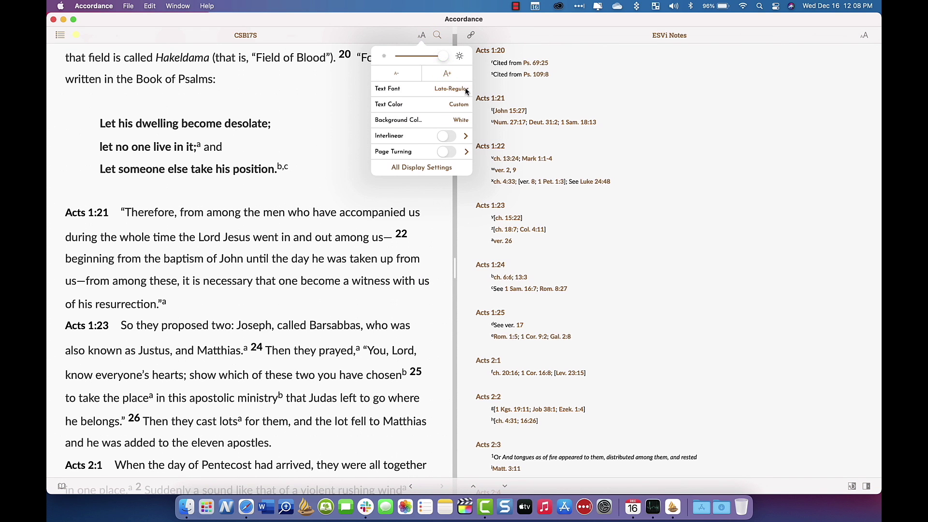
click(444, 136)
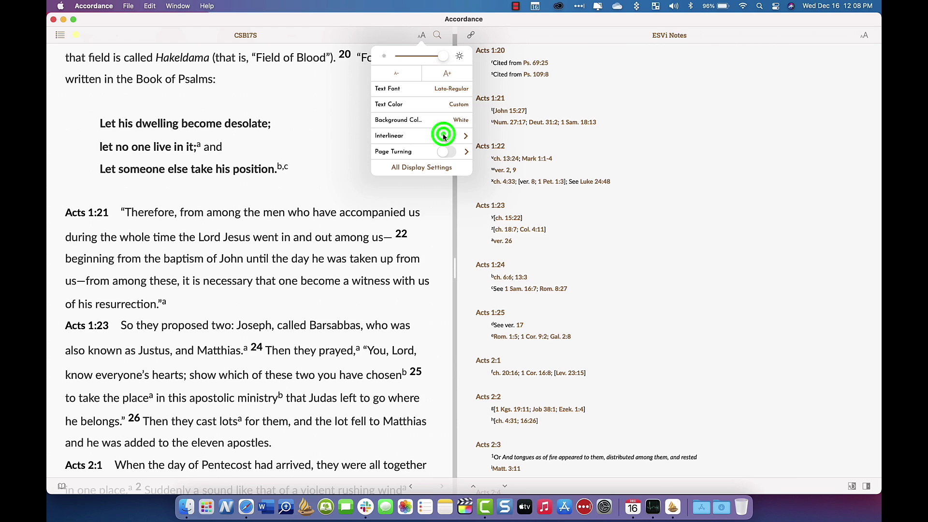
click(445, 136)
click(449, 152)
click(372, 180)
Step: Page through Acts 2 in the CSB17S text and turn the Page Turning option off
scroll(393, 205, down, 3)
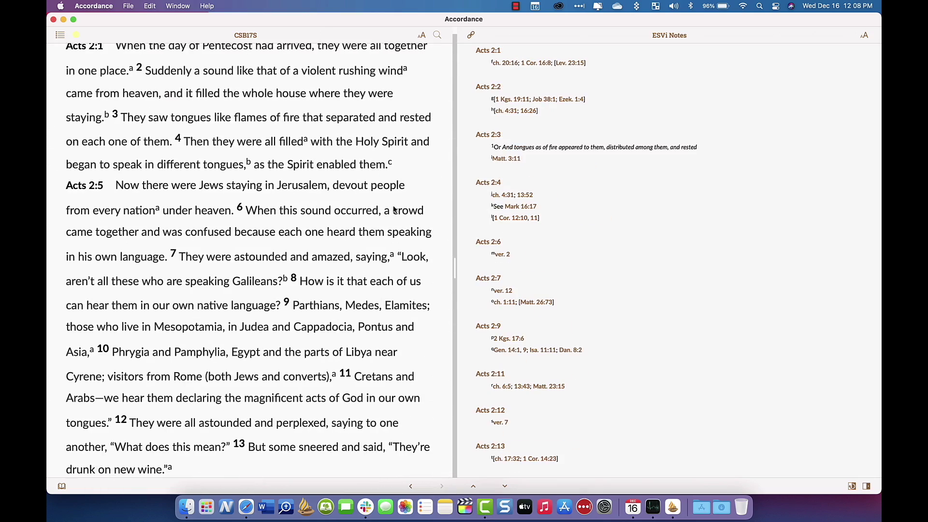
scroll(394, 209, down, 3)
scroll(394, 208, down, 3)
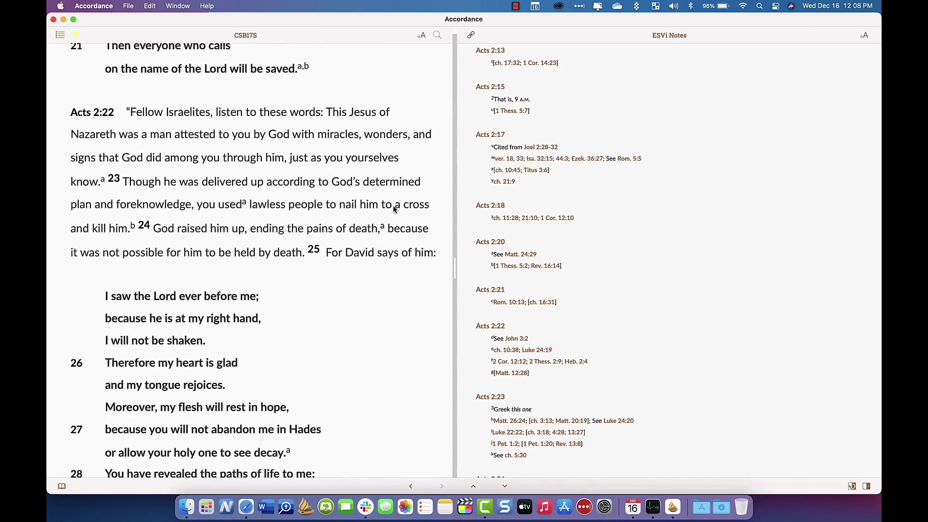
scroll(394, 208, down, 3)
click(422, 34)
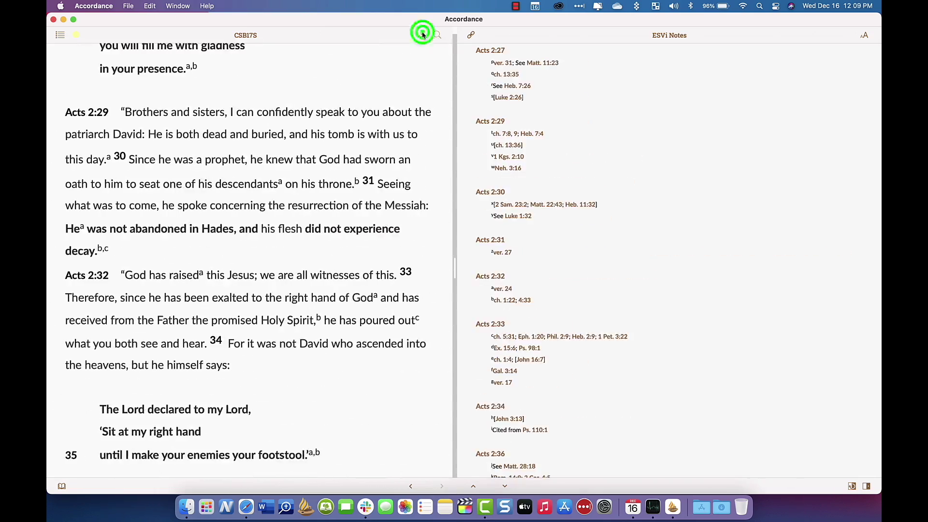
click(446, 150)
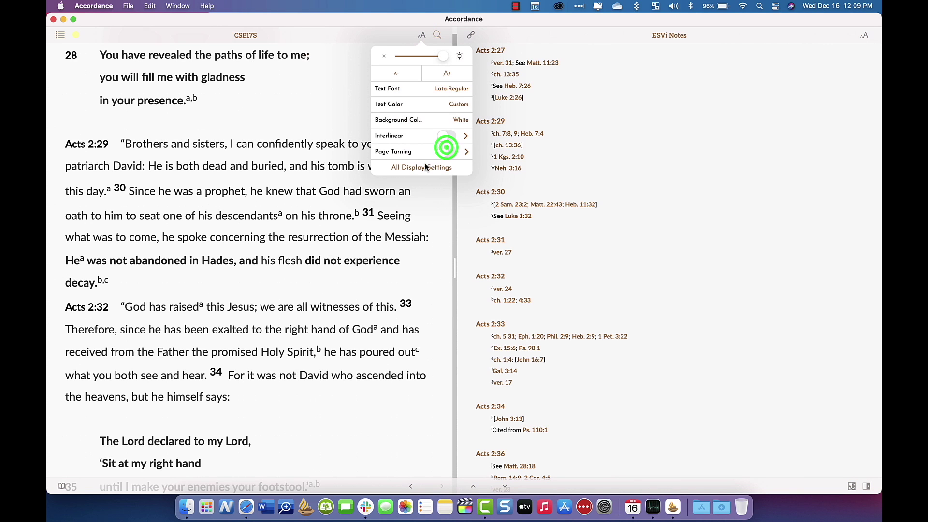
Step: Look through the complete list of display settings for the Bible text and close it
click(430, 167)
scroll(485, 242, down, 5)
scroll(485, 241, up, 5)
click(553, 152)
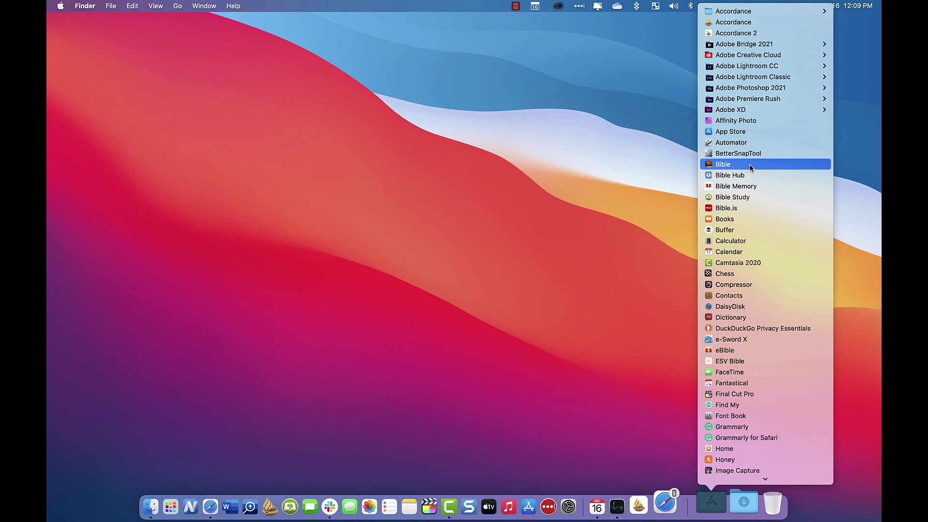
Step: Launch Bible from the Applications folder, enlarge the John 1 text by two size increments and close the text options
click(749, 164)
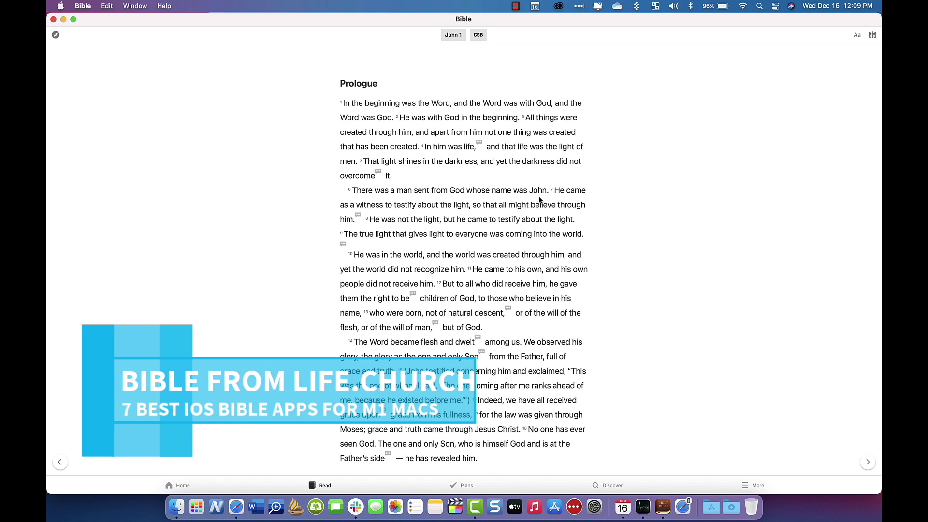
click(857, 35)
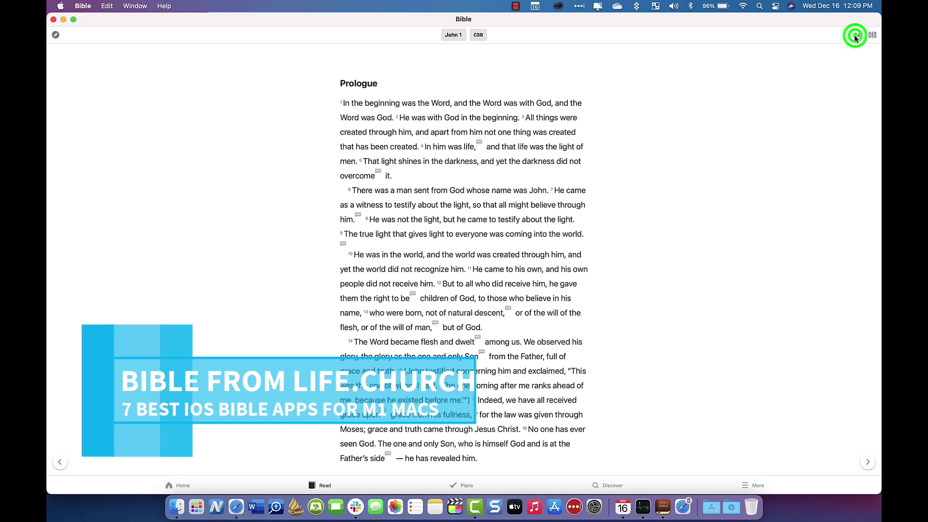
click(482, 387)
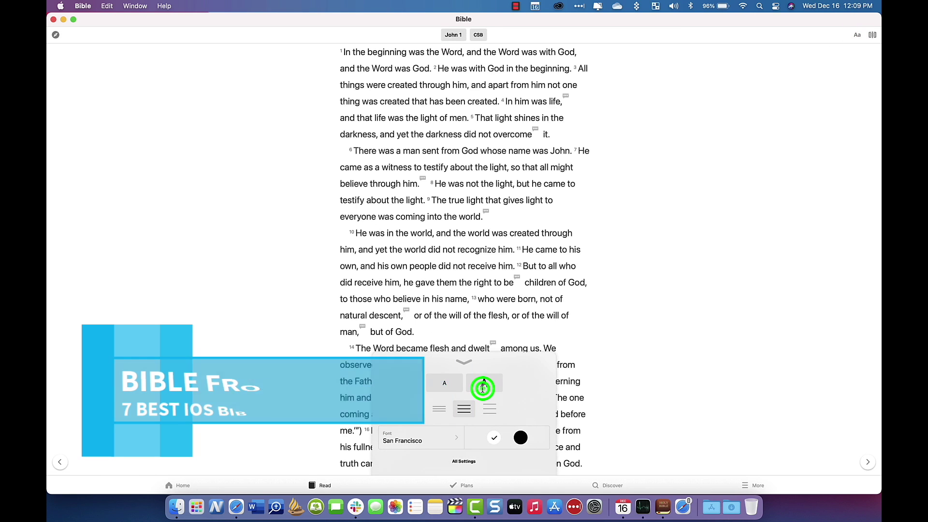
click(482, 387)
click(564, 167)
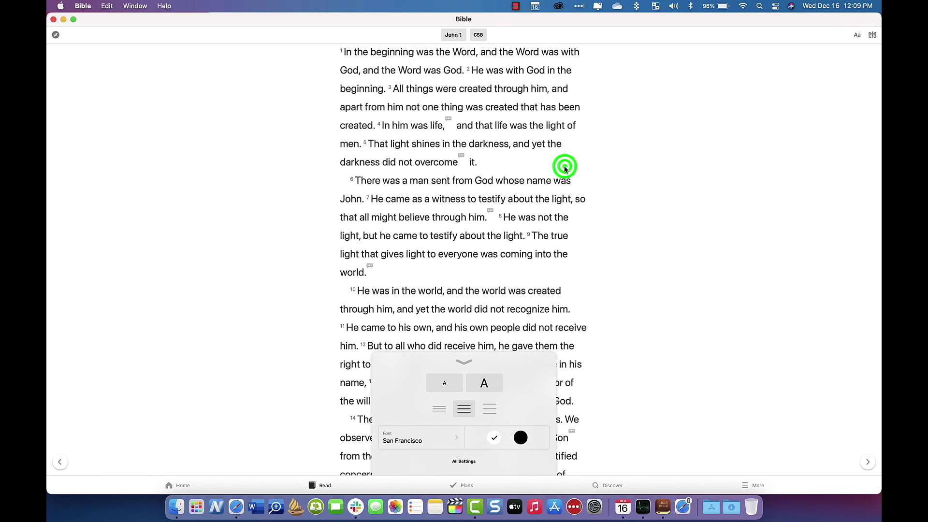
click(668, 270)
click(464, 361)
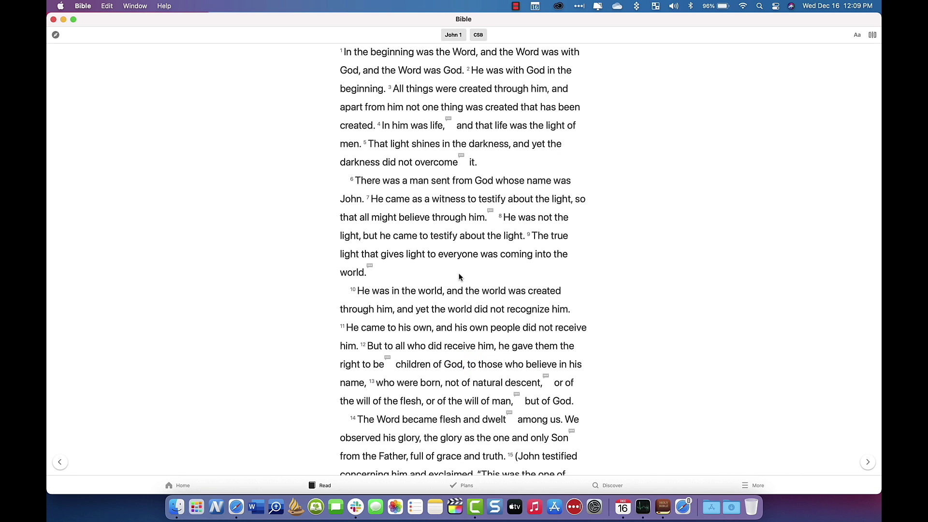
Step: Snap the Bible window to the left half of the desktop and expand the John 1:5 footnote
drag(435, 14, 54, 193)
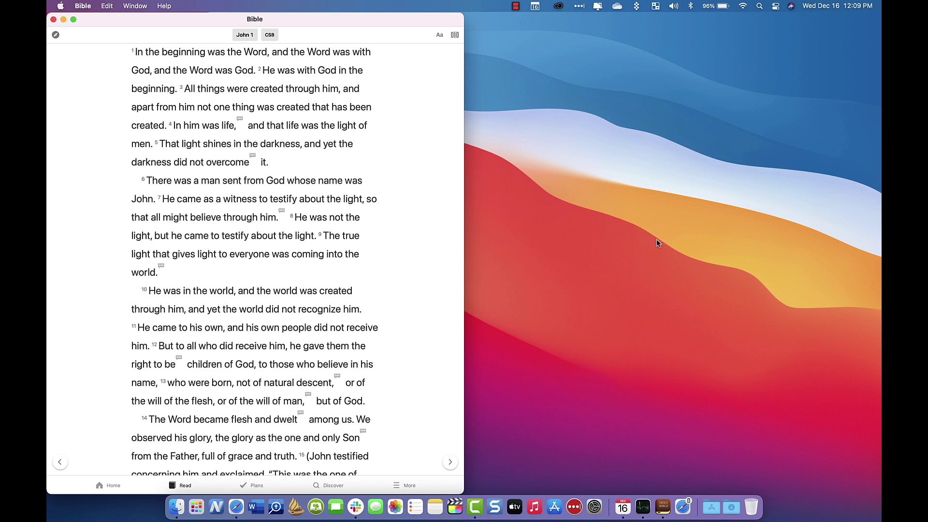
click(253, 156)
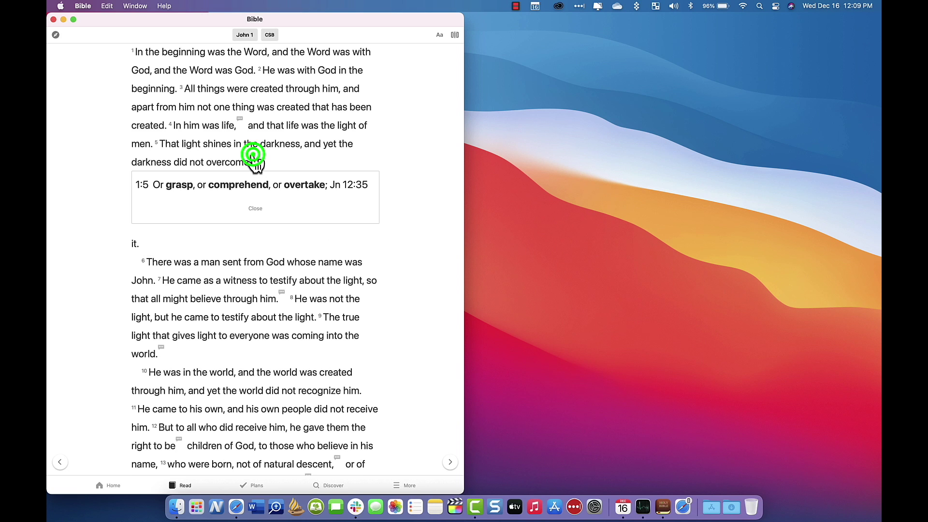
Step: Dismiss the prayer feature tip and highlight John 1:5 in yellow
click(202, 143)
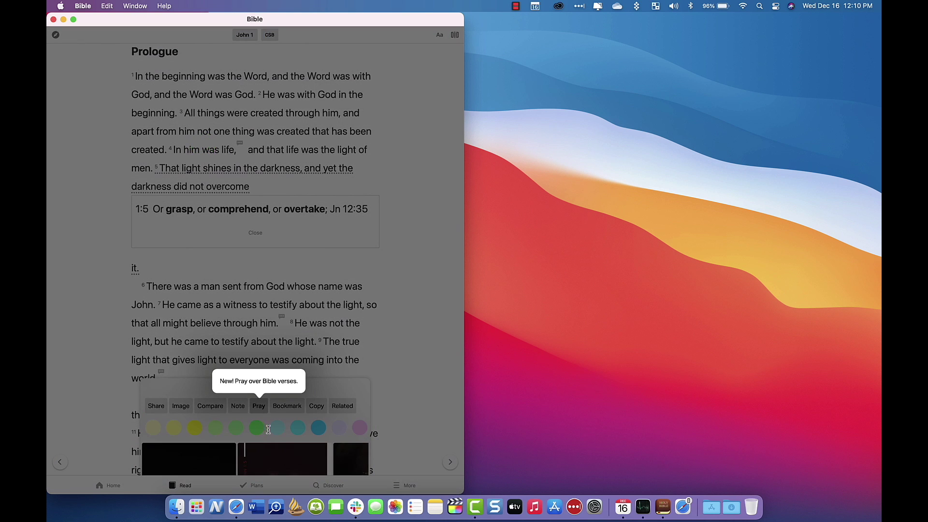
click(269, 404)
click(170, 427)
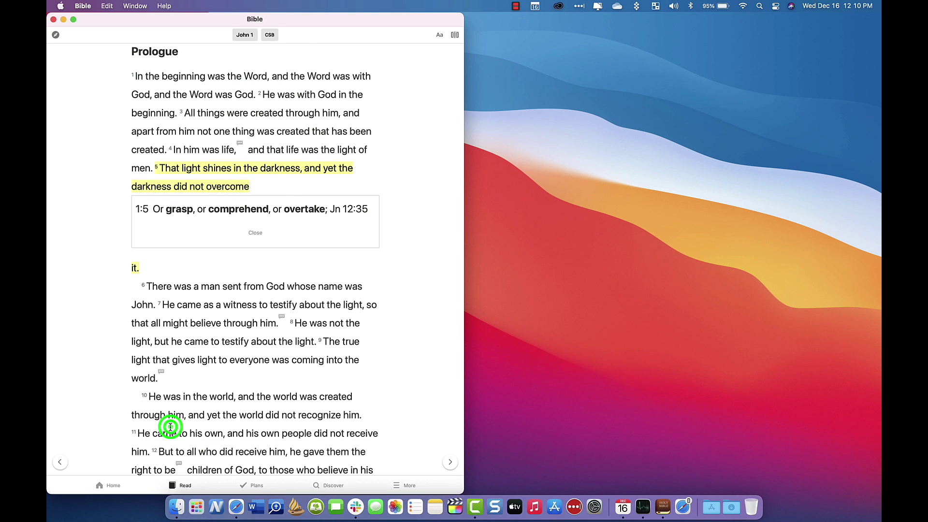
Step: Find The Christmas Story (with Fireplace Sounds) among the videos, play it briefly and stop playback
scroll(345, 210, down, 10)
click(403, 481)
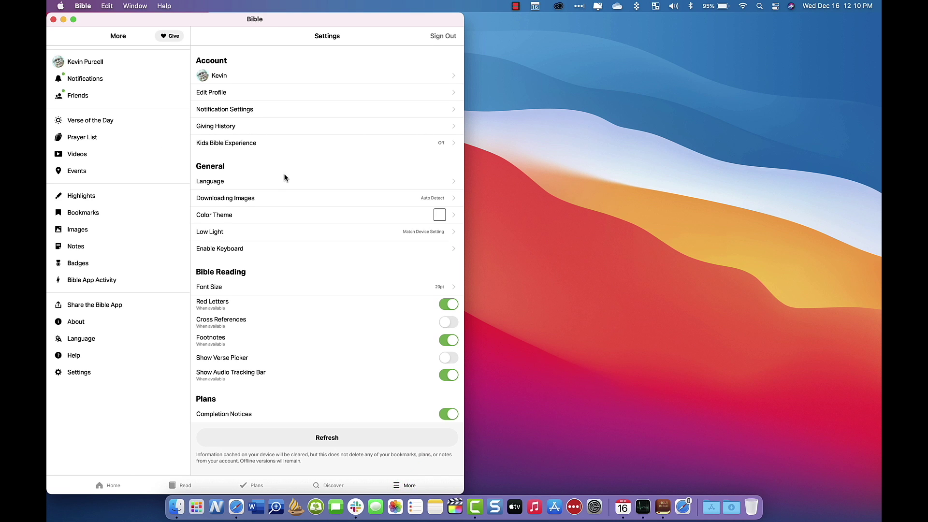
click(72, 154)
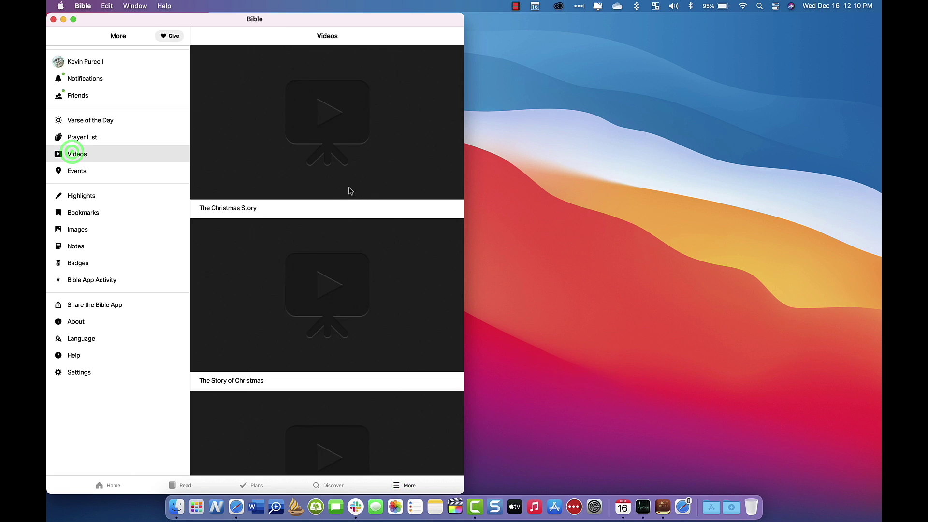
click(332, 134)
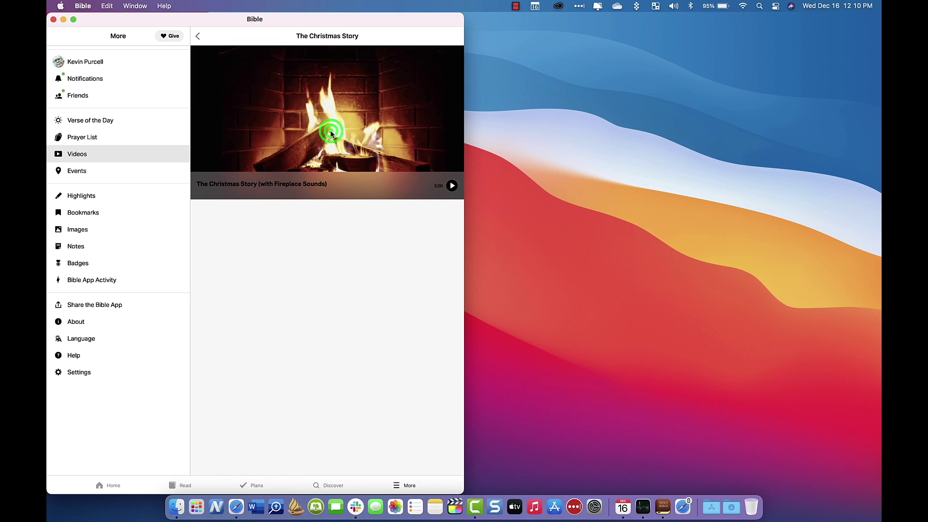
click(323, 114)
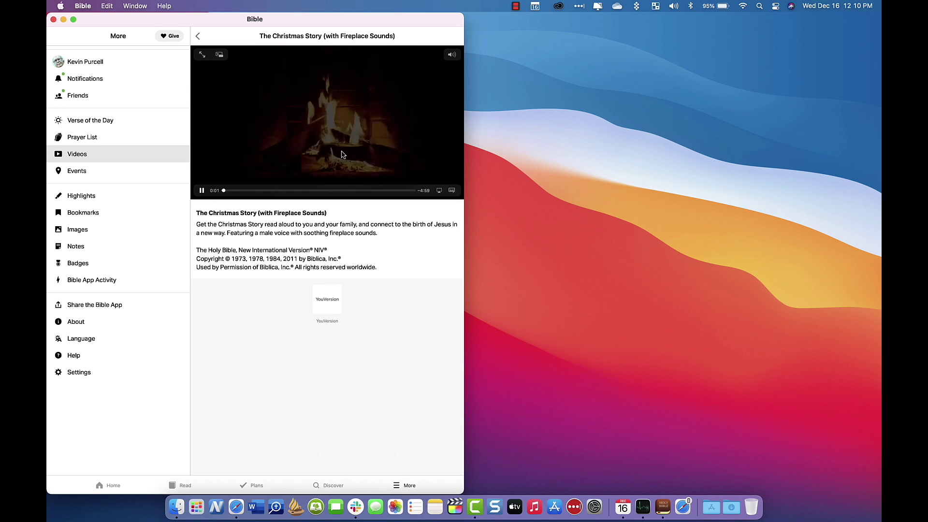
click(200, 192)
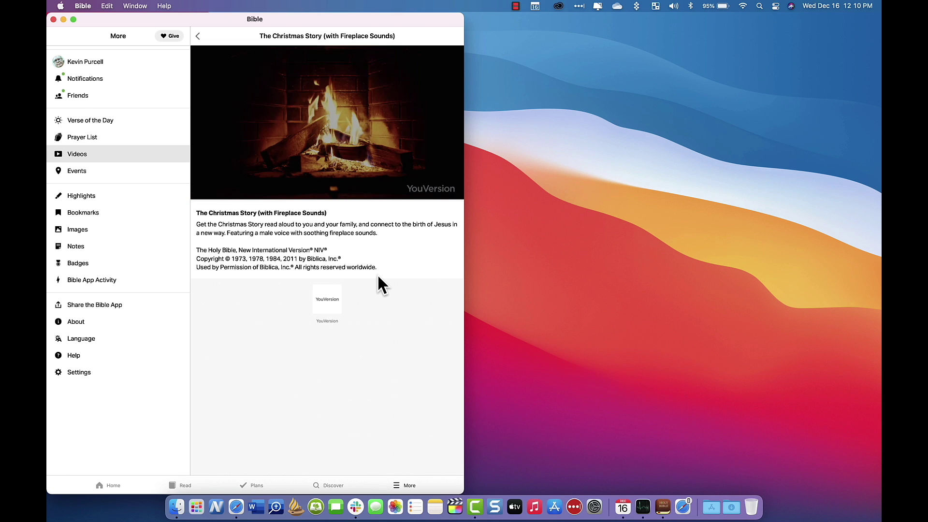
Step: Return to the video list, browse it and close the background image choices for the selected John 1 verse
key(super+bracketleft)
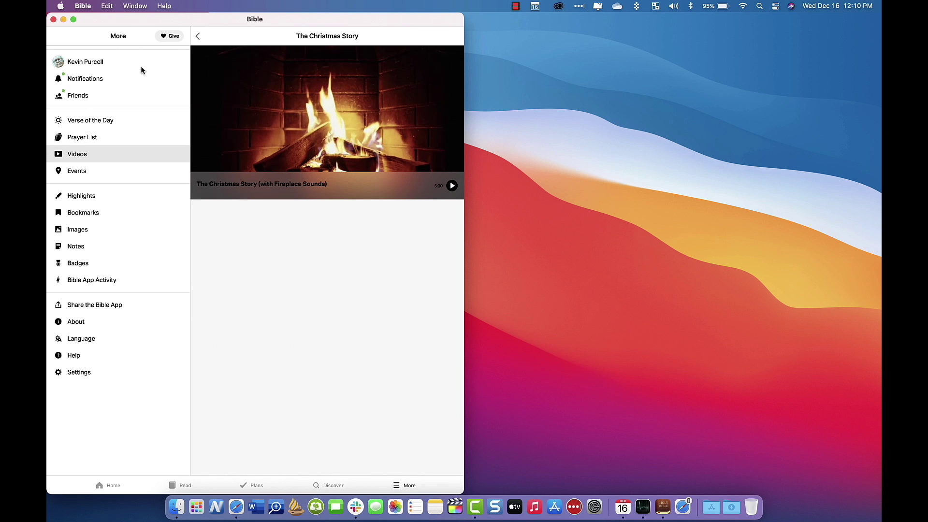
click(194, 35)
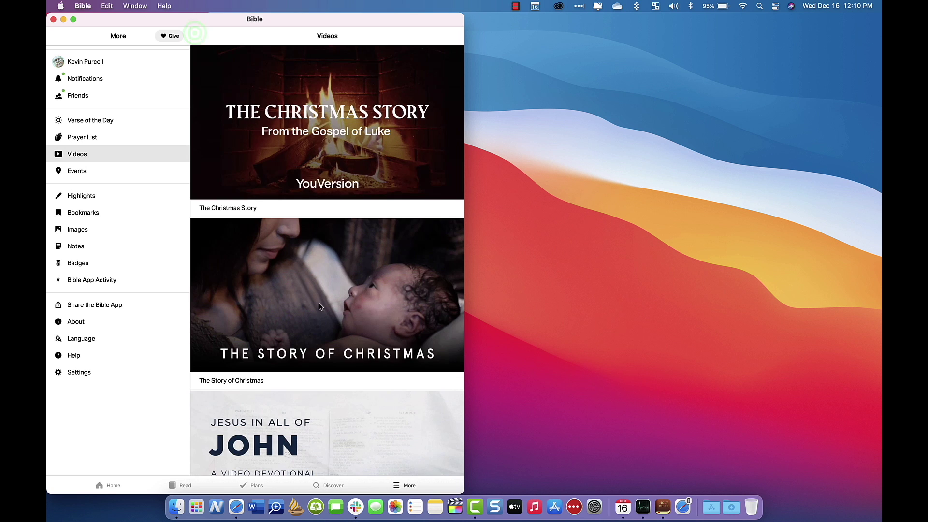
scroll(319, 307, down, 3)
scroll(319, 306, down, 4)
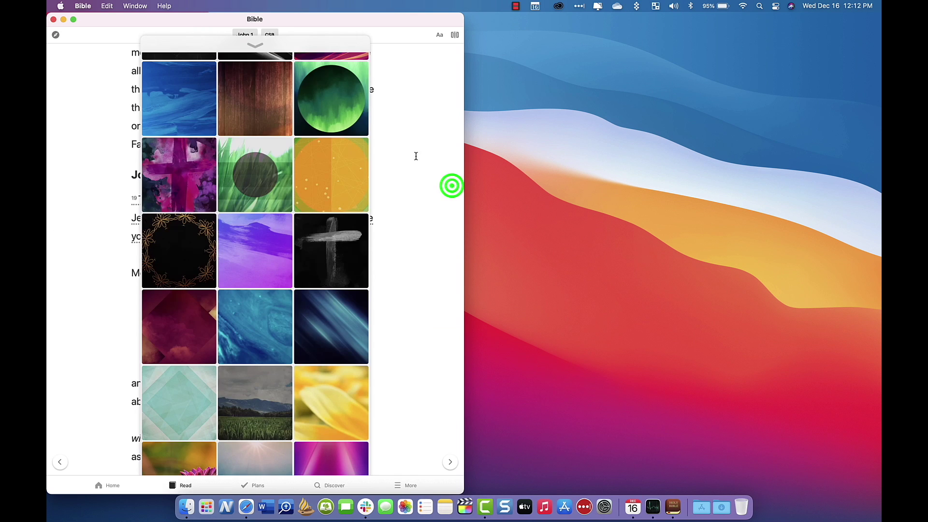
click(254, 44)
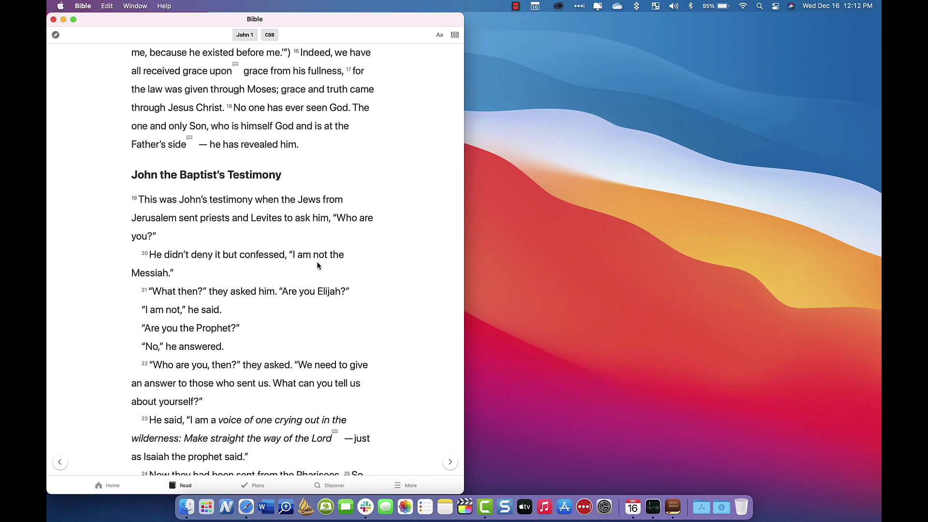
Step: Launch Tecarta Bible from the Applications folder, close its Home page and decline verse of the day notifications
click(701, 506)
click(732, 383)
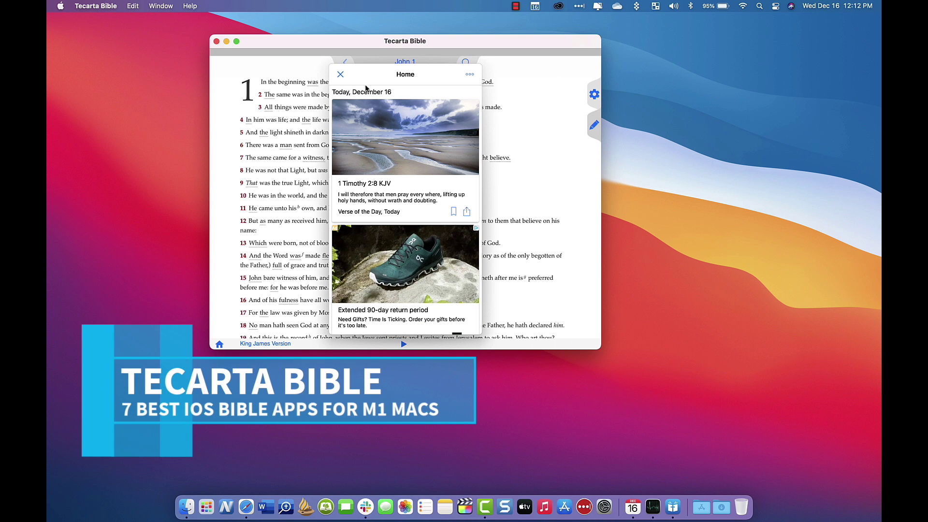
click(340, 74)
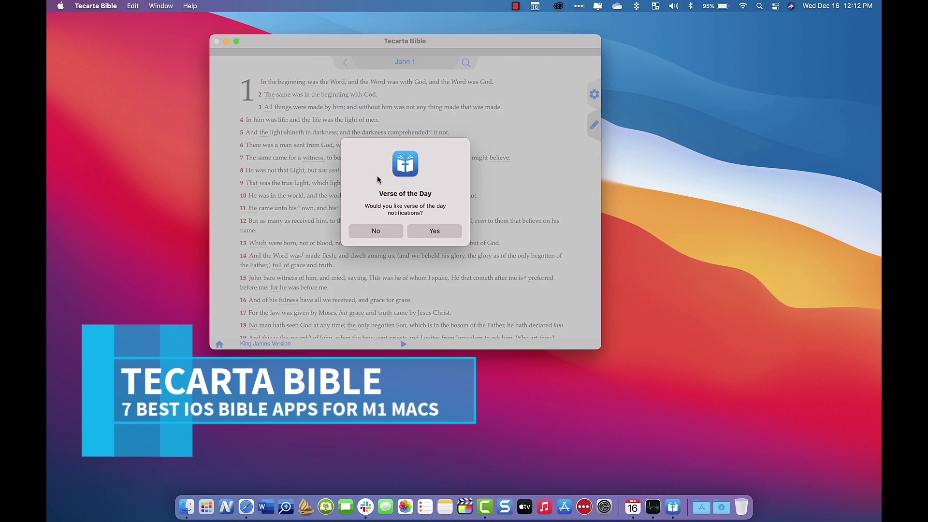
click(379, 230)
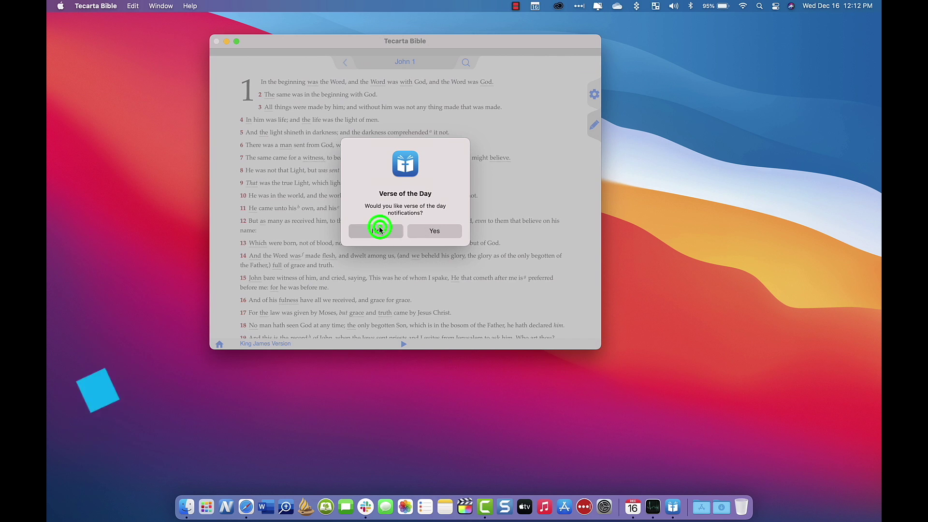
Step: Enlarge the Tecarta Bible window to fill the screen
drag(444, 41, 440, 155)
double_click(441, 155)
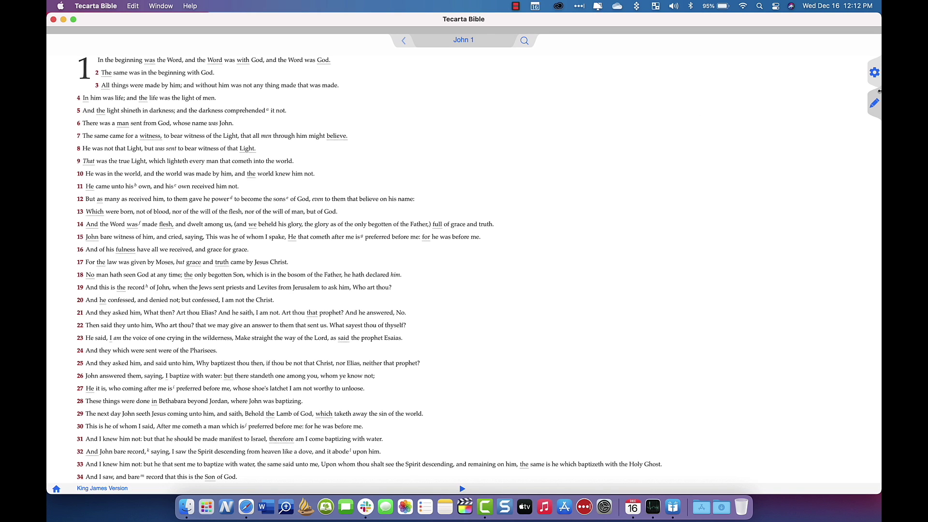
Step: View the resource library categories and the Notes list, and select John 1:6
click(875, 73)
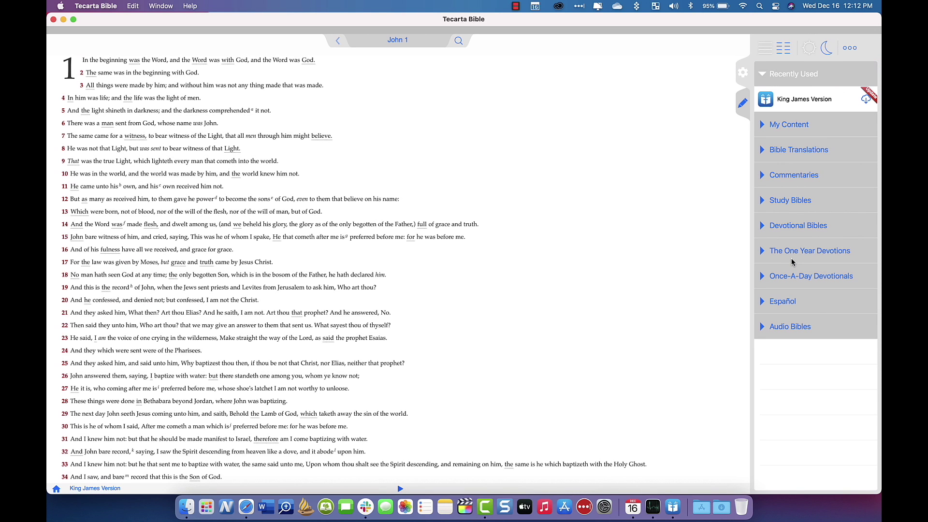
click(741, 101)
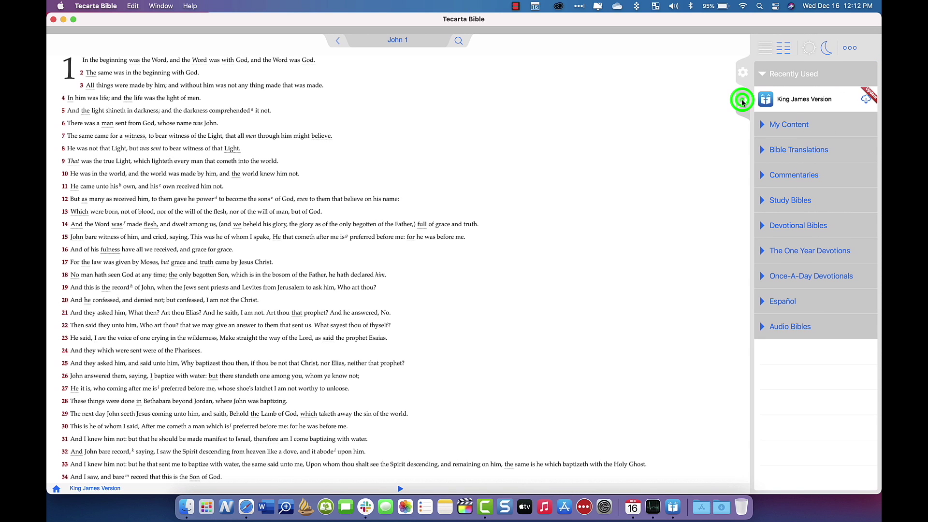
click(646, 125)
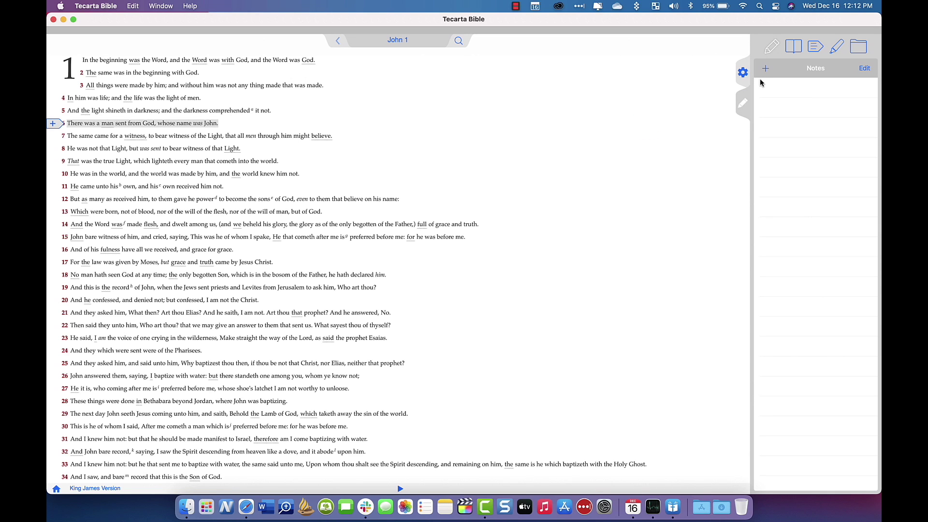
Step: Raise the Font Size in the Tecarta Bible settings to the middle of its range, review the remaining settings and close them
click(743, 72)
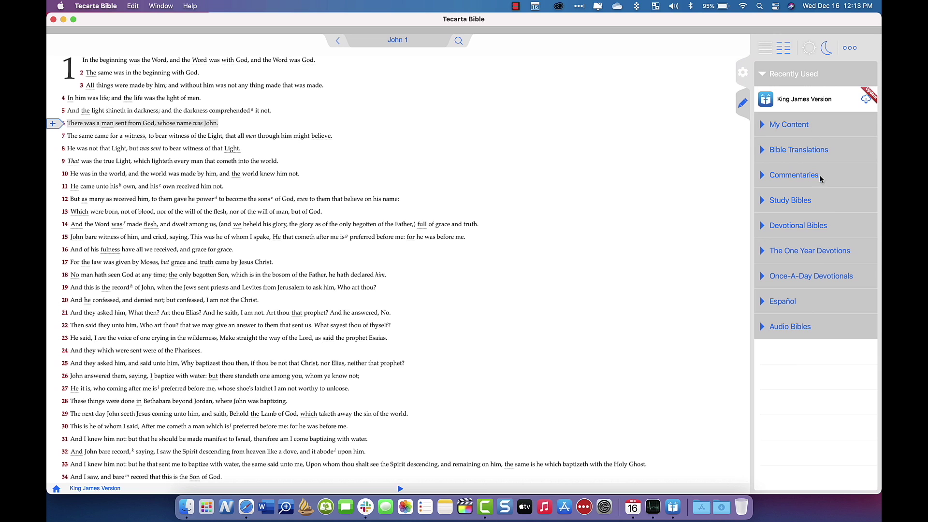
click(864, 195)
click(794, 198)
drag(795, 199, 816, 200)
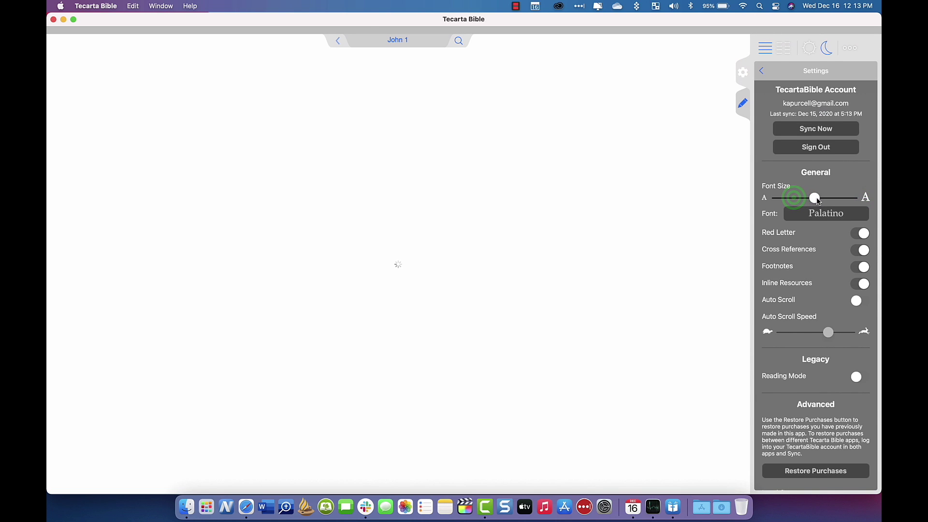
click(611, 201)
scroll(820, 324, down, 3)
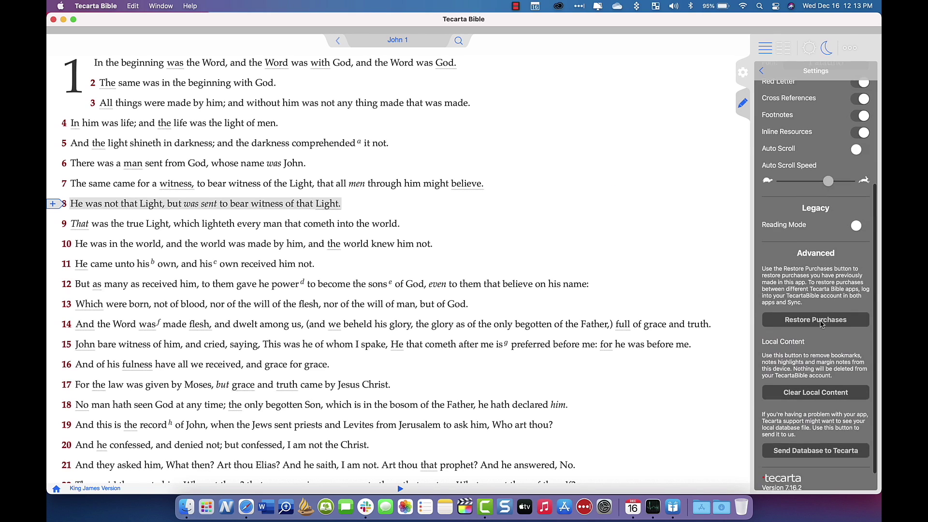
click(741, 72)
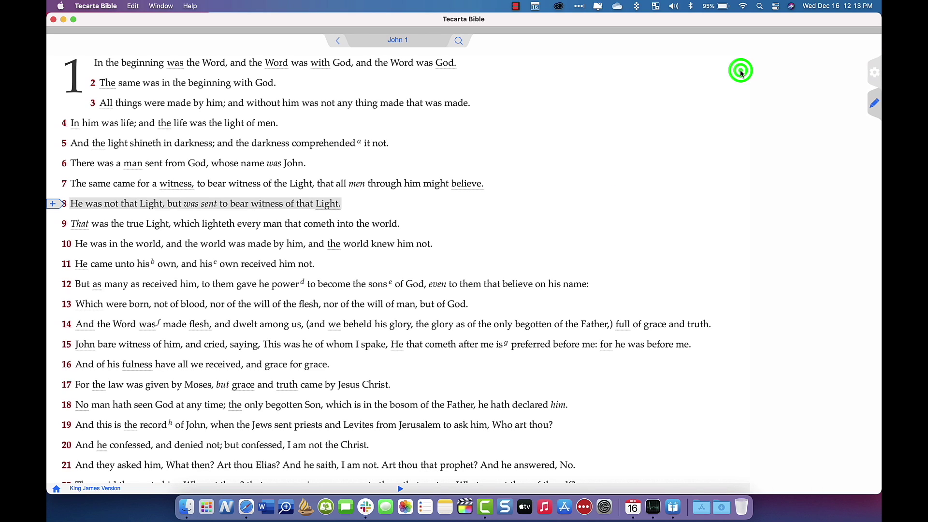
Step: Split the reading view to show John 1 in two side-by-side King James Version panes
click(658, 171)
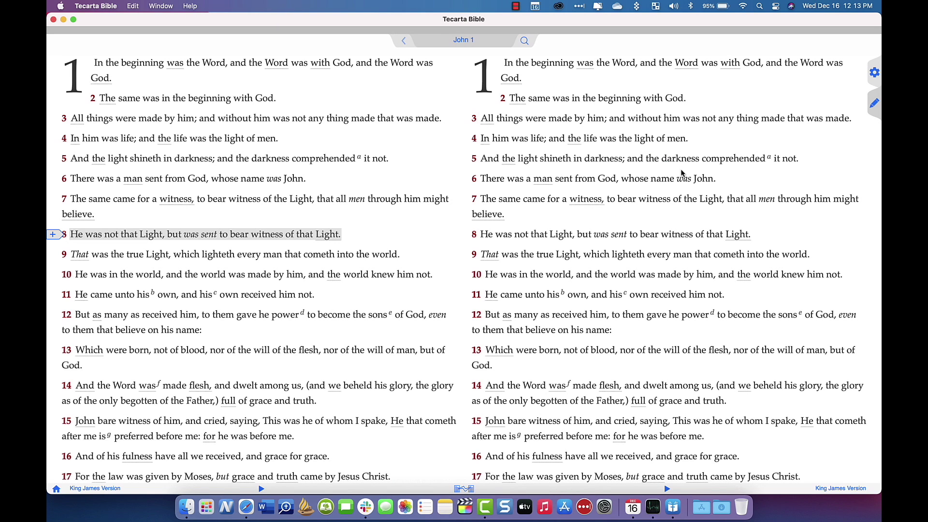
Step: Switch to the PocketBible 2 app by finding it in the Applications folder list and launching it
scroll(270, 327, down, 10)
scroll(618, 227, down, 10)
scroll(617, 227, down, 5)
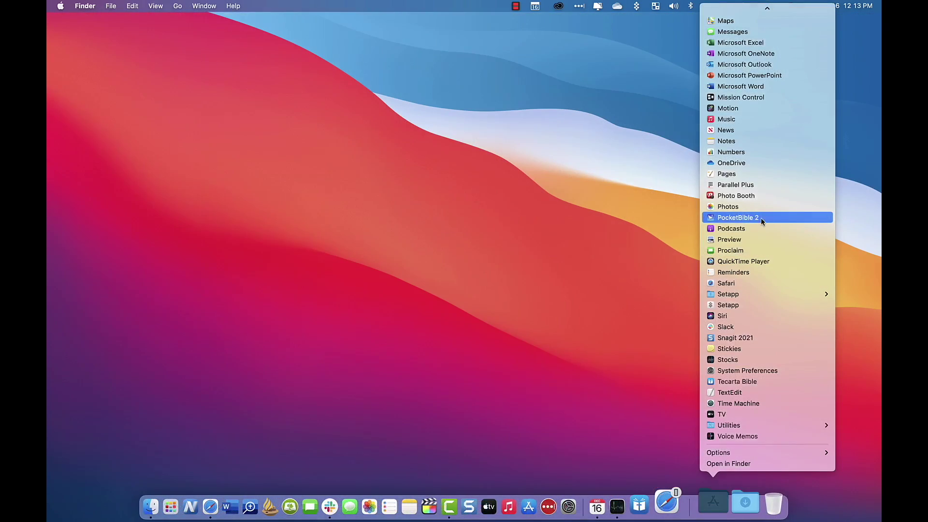
click(730, 217)
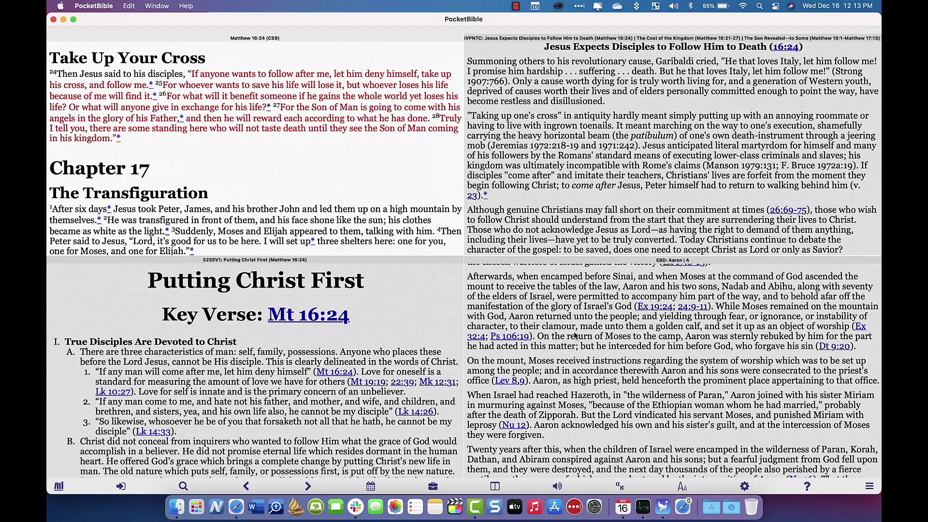
Step: Activate each of the four PocketBible panes in turn and browse the Putting Christ First outline and the Aaron dictionary entry
click(363, 154)
click(392, 299)
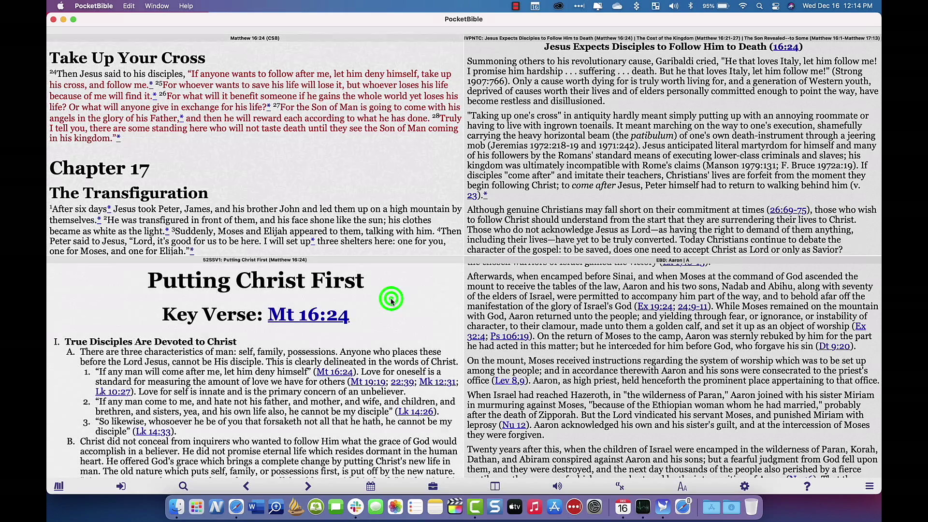
scroll(393, 302, down, 5)
click(640, 145)
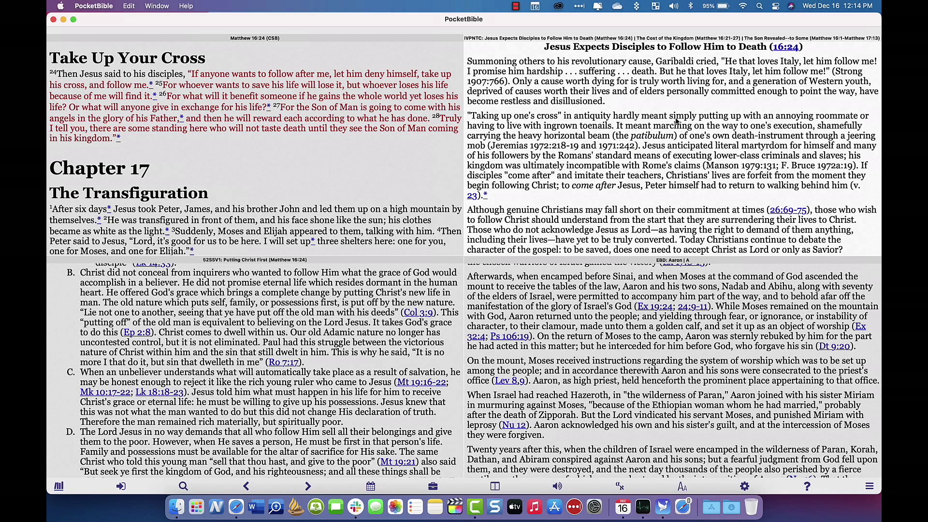
click(623, 310)
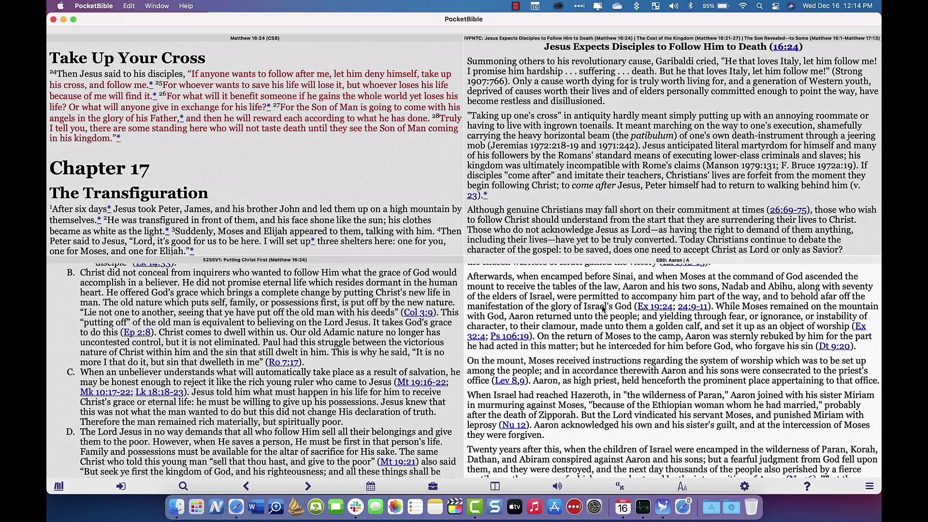
scroll(601, 330, down, 10)
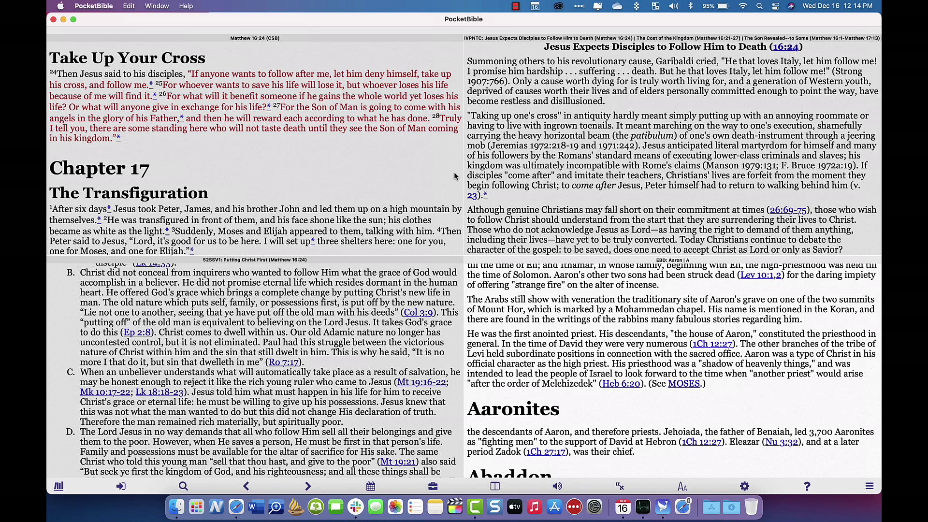
click(681, 485)
click(680, 486)
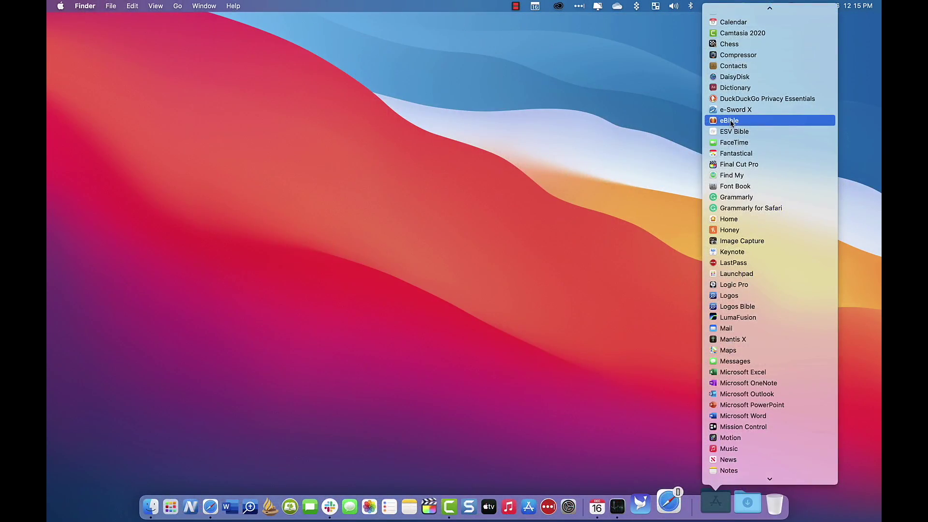
Step: Launch the eBible app from the Applications folder and open its Bible reader
click(723, 121)
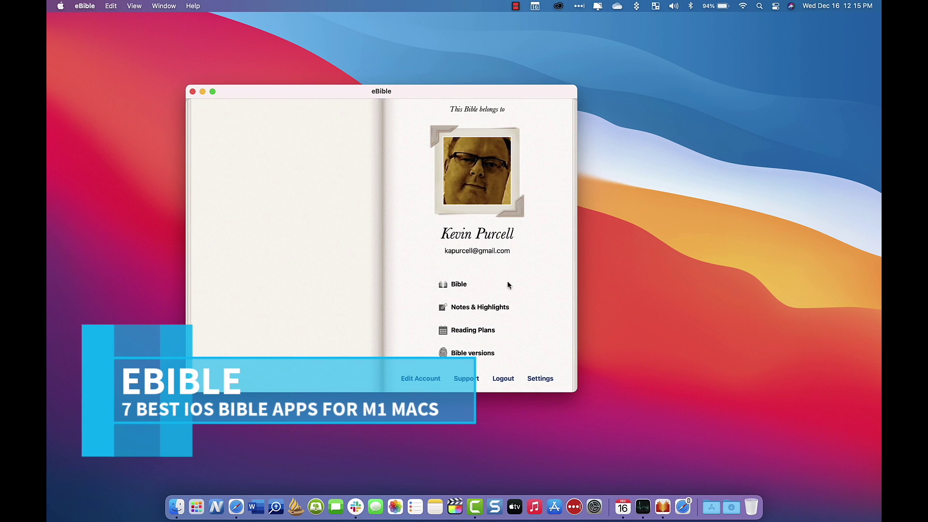
click(459, 283)
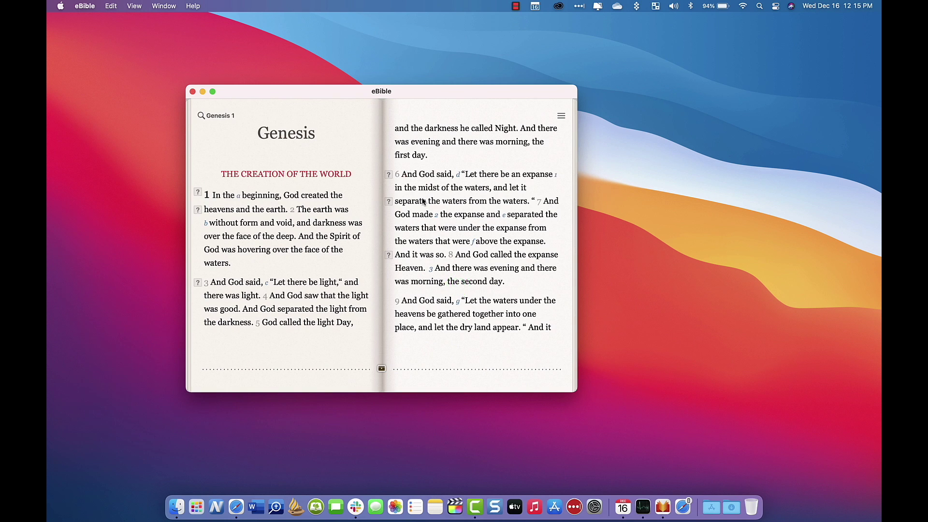
Step: Move the eBible window to the upper-left corner of the desktop and expand it to full screen
drag(432, 90, 515, 3)
double_click(300, 13)
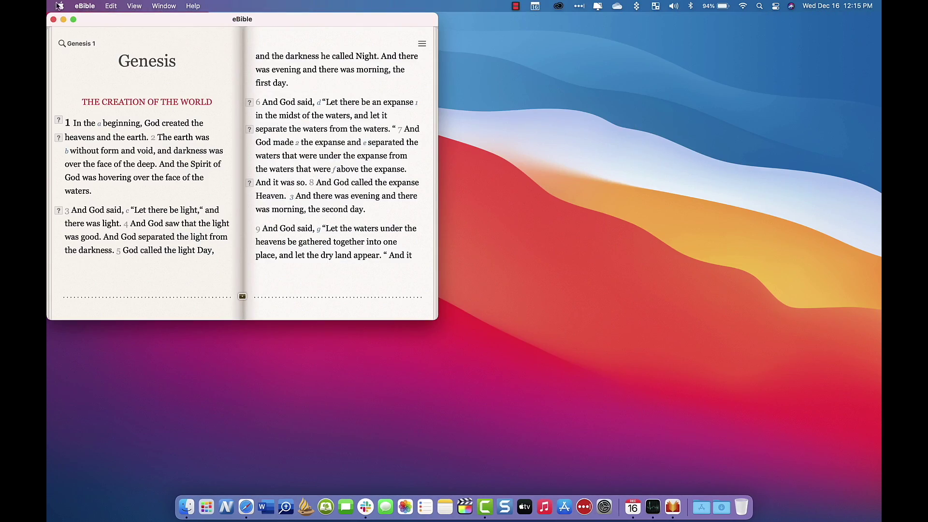
click(73, 19)
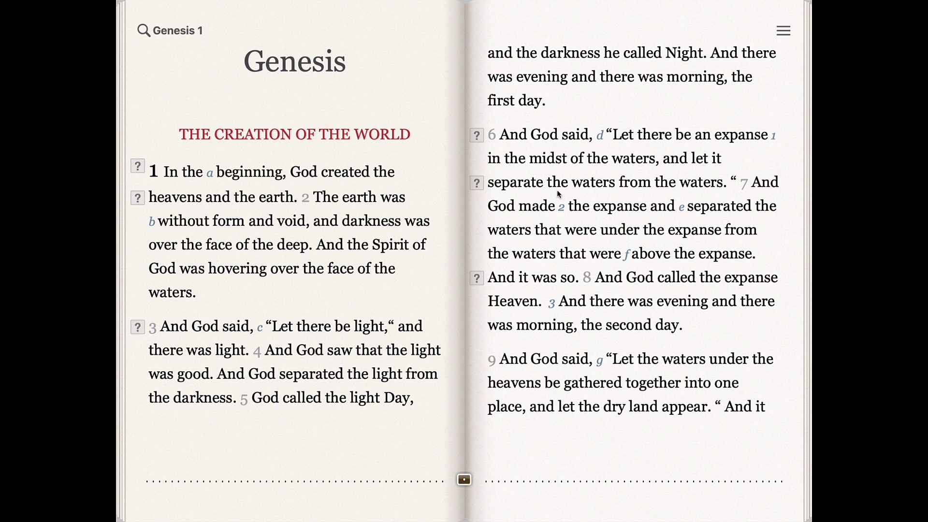
Step: Leave full screen, try to resize the eBible window by its corner, and return it to full screen
click(577, 106)
mouse_move(58, 5)
click(74, 19)
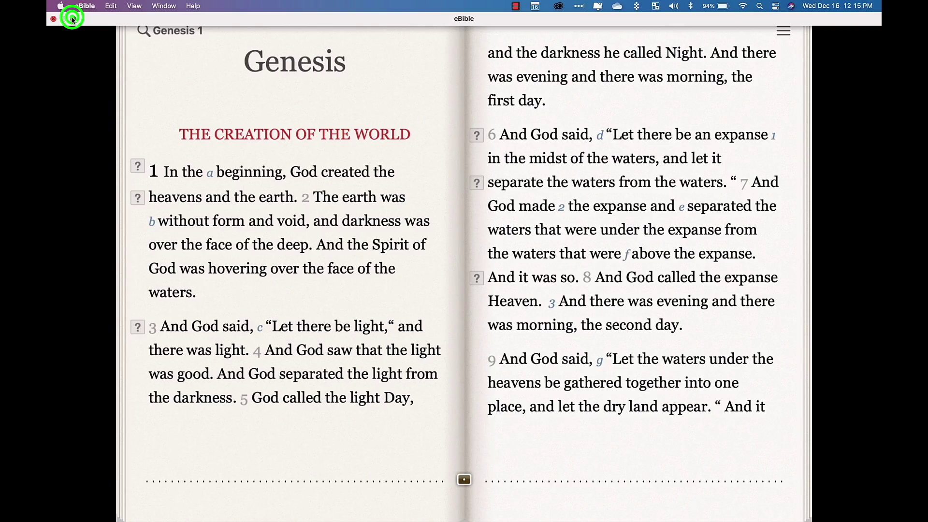
drag(167, 19, 204, 56)
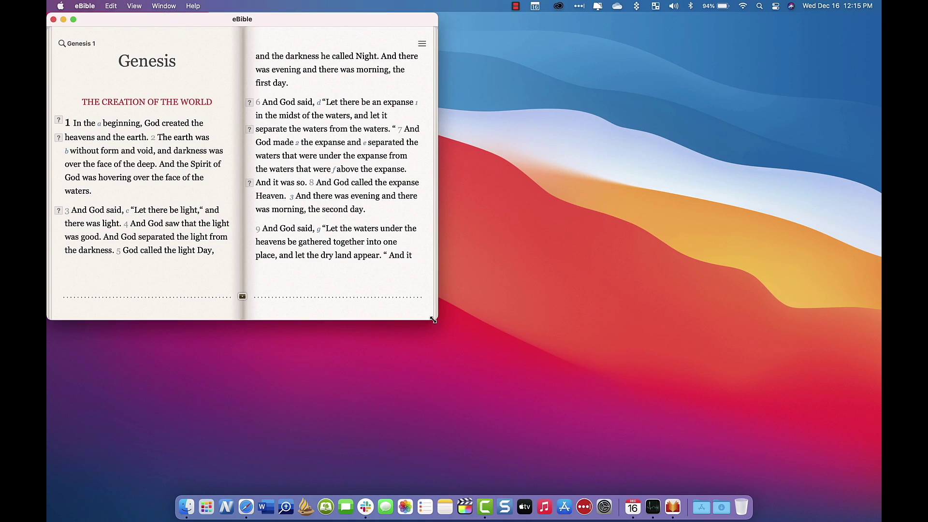
click(433, 319)
click(74, 18)
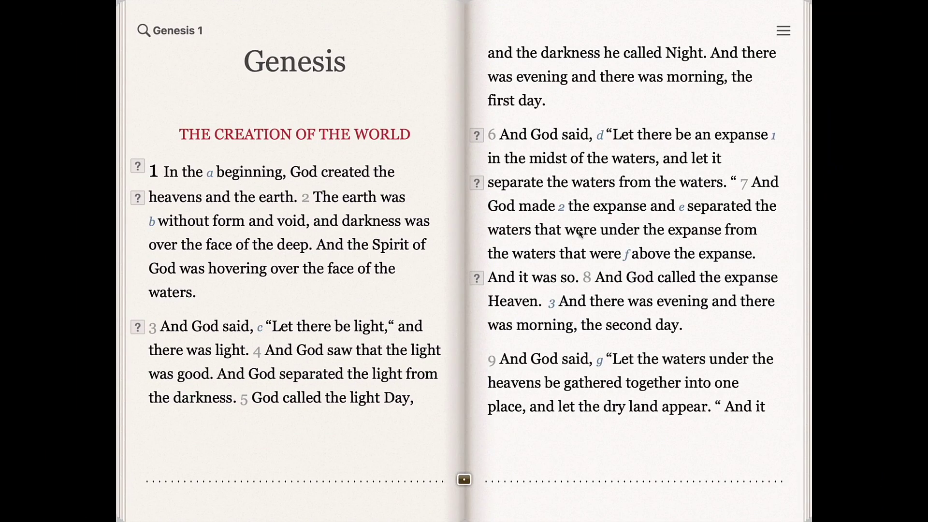
Step: Page forward from Genesis 1 to Genesis 2 and view the cross-references of note w in verse 1
click(651, 268)
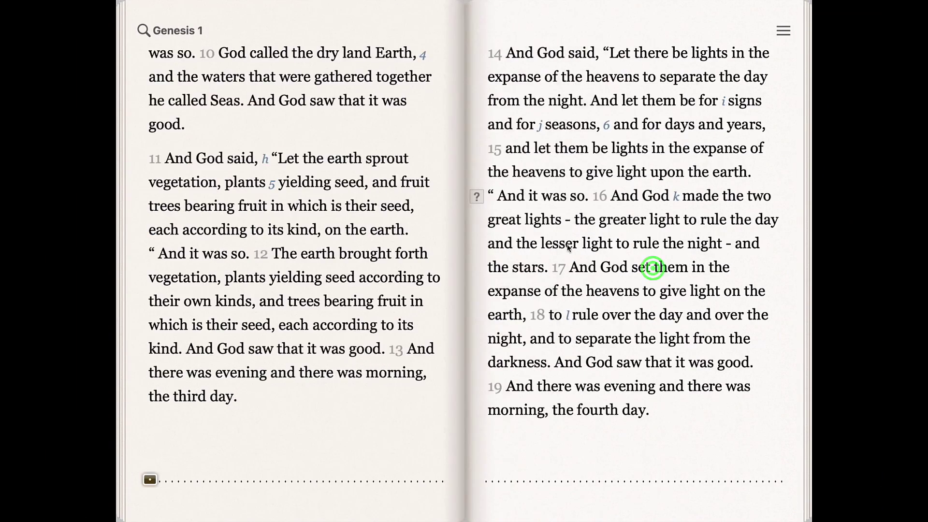
click(634, 235)
click(624, 230)
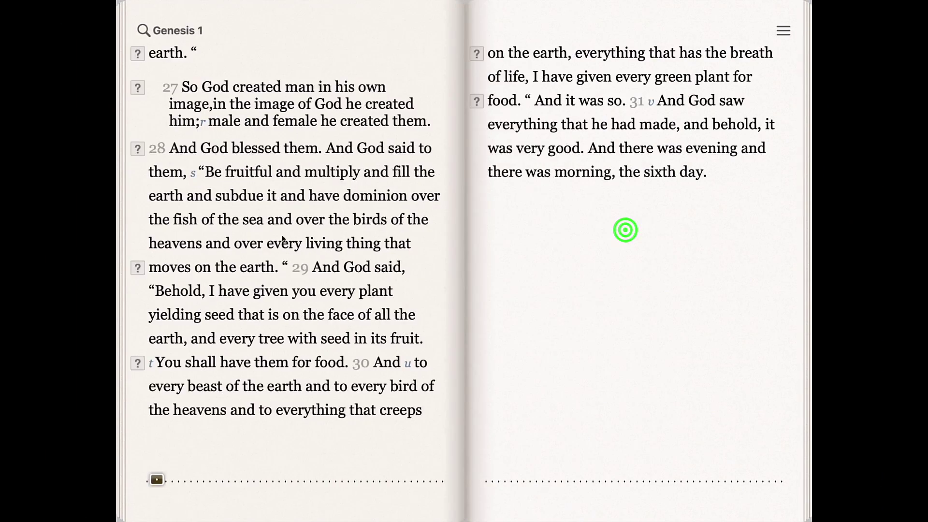
click(582, 234)
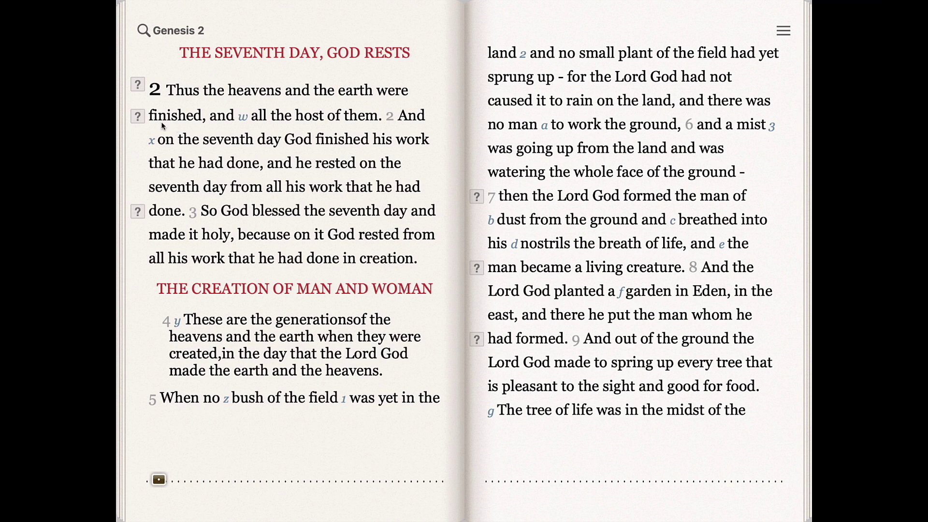
click(243, 117)
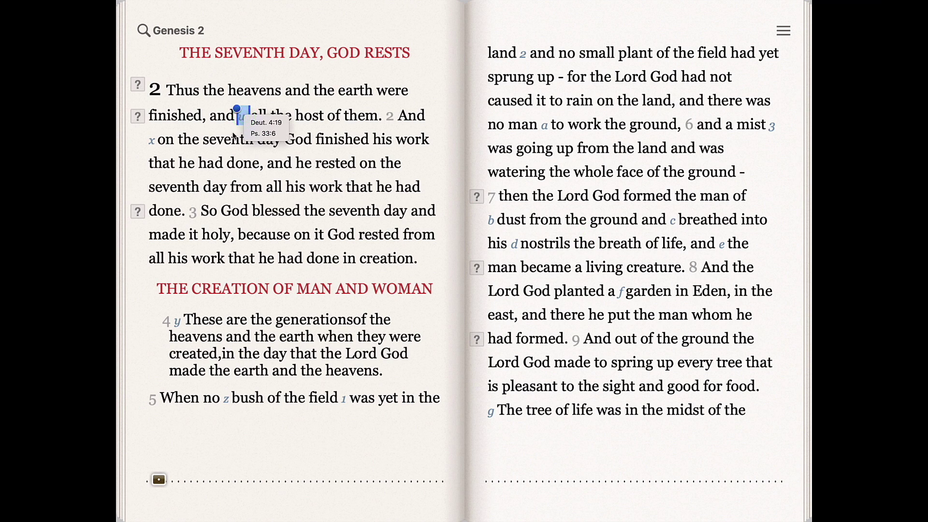
click(347, 164)
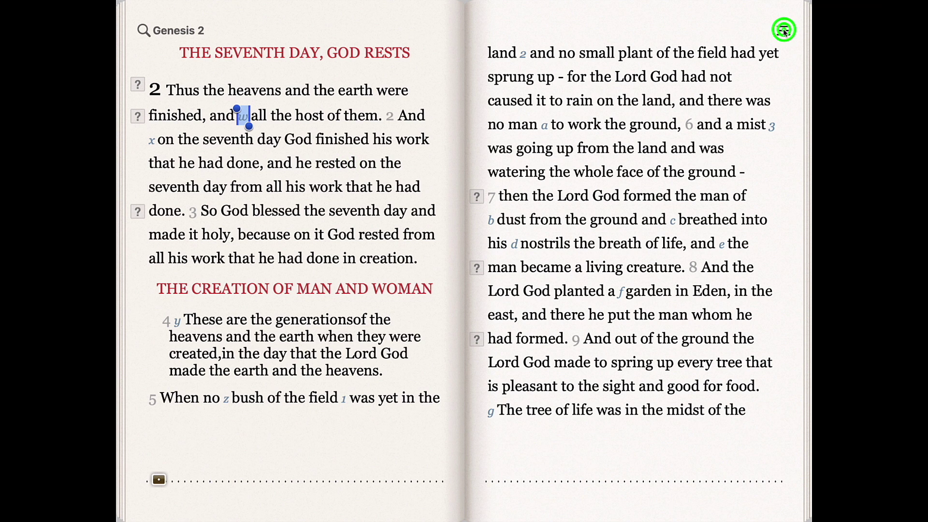
Step: Reduce the eBible text size by two steps and enable Prevent screen lock, keeping the brightness at maximum
click(720, 30)
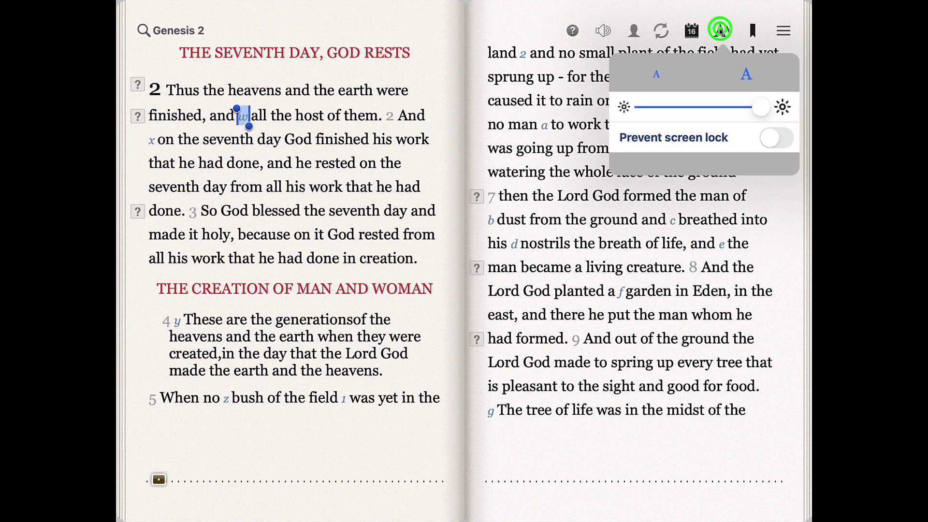
drag(760, 106, 704, 108)
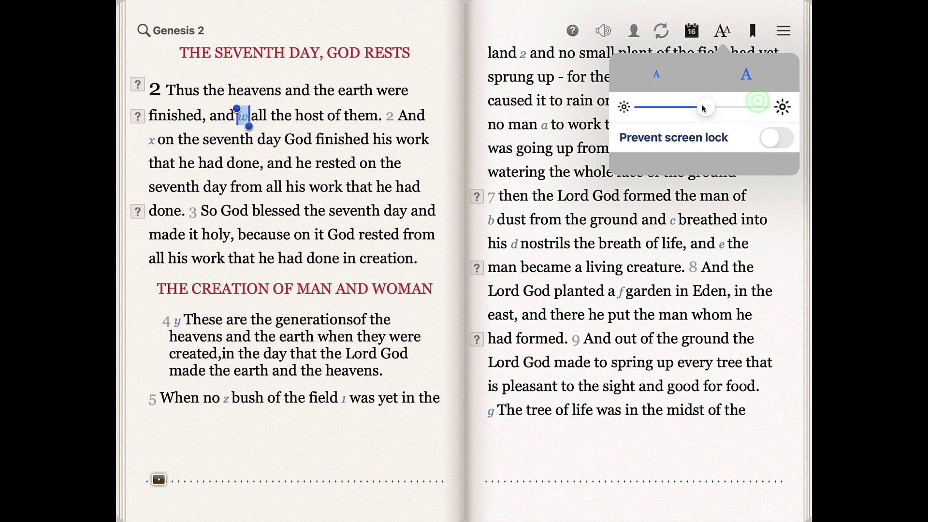
click(660, 70)
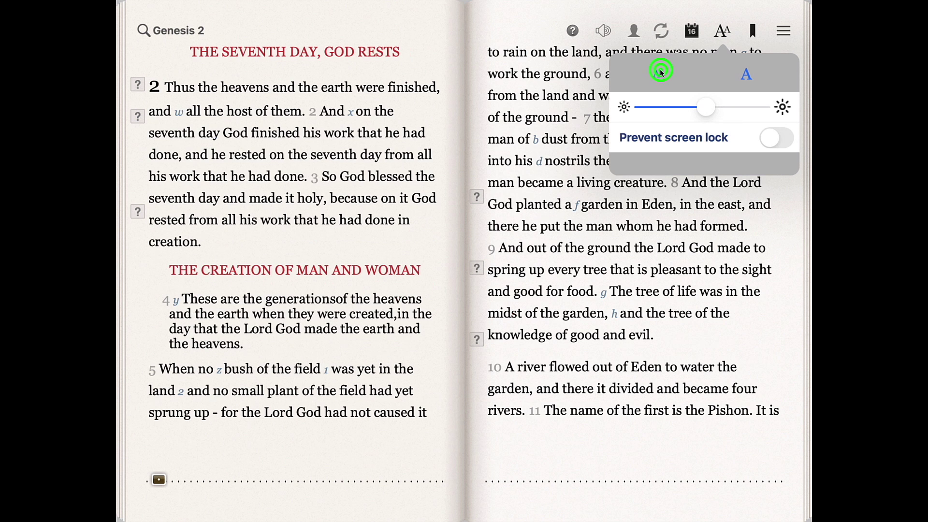
click(658, 75)
drag(705, 107, 760, 107)
click(781, 135)
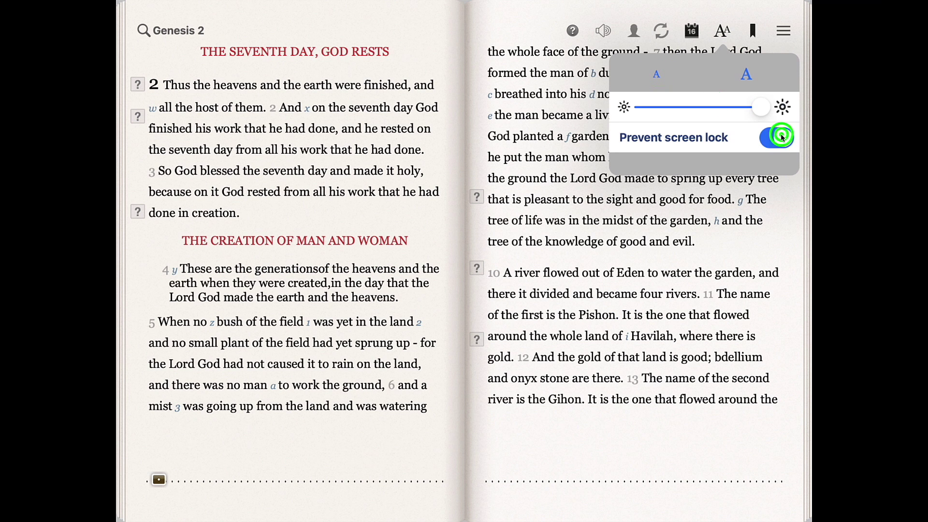
click(735, 190)
Step: Try the audio playback controls for Genesis 2 and dismiss the audio tip
click(603, 30)
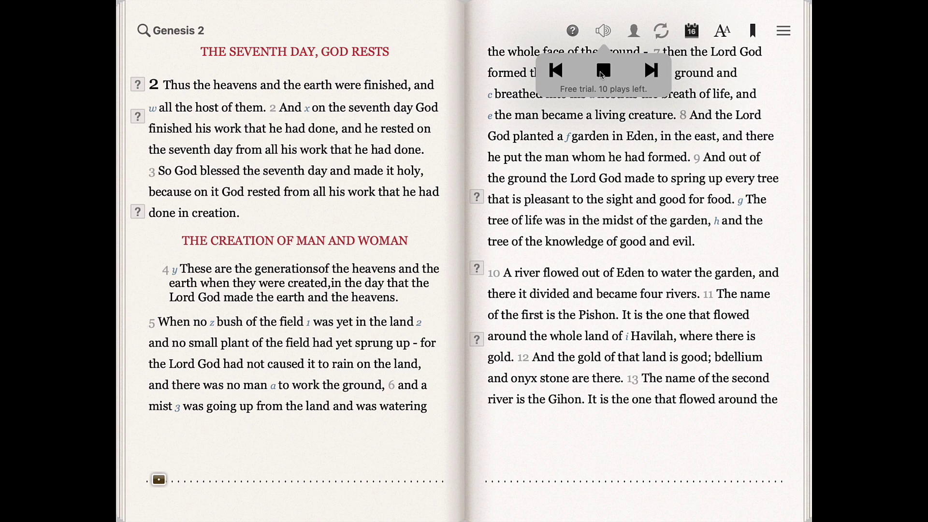
click(603, 71)
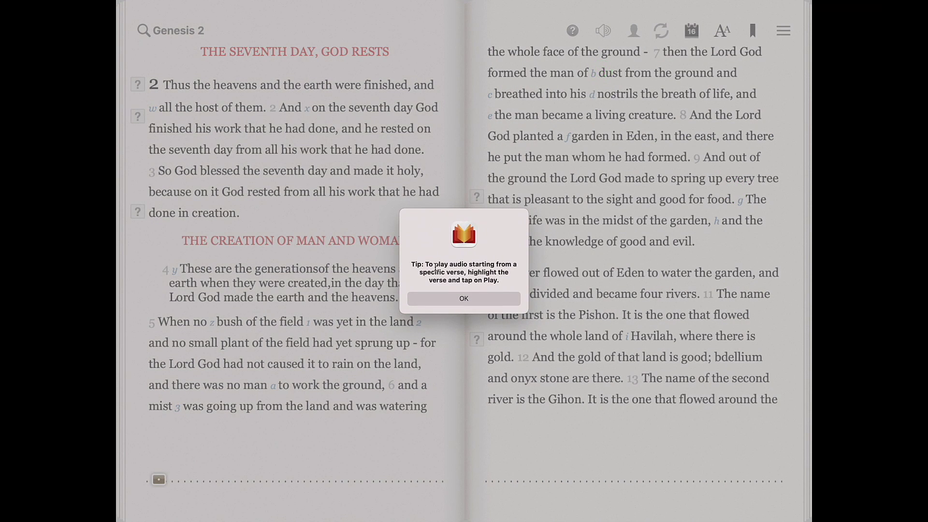
click(519, 291)
Step: Take eBible out of full screen and quit it
click(73, 20)
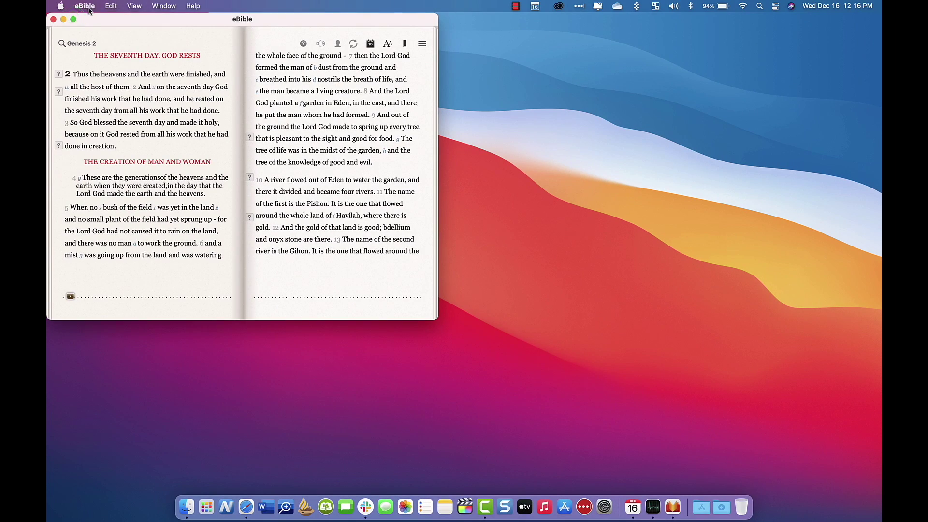
click(89, 9)
click(91, 105)
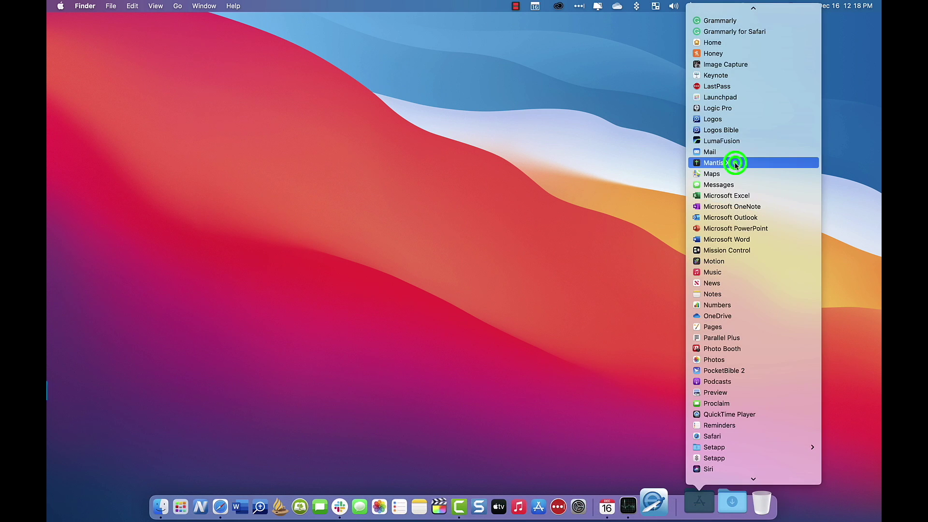
Step: Launch the Mantis X app from the Applications folder and expand its window to full screen
click(735, 163)
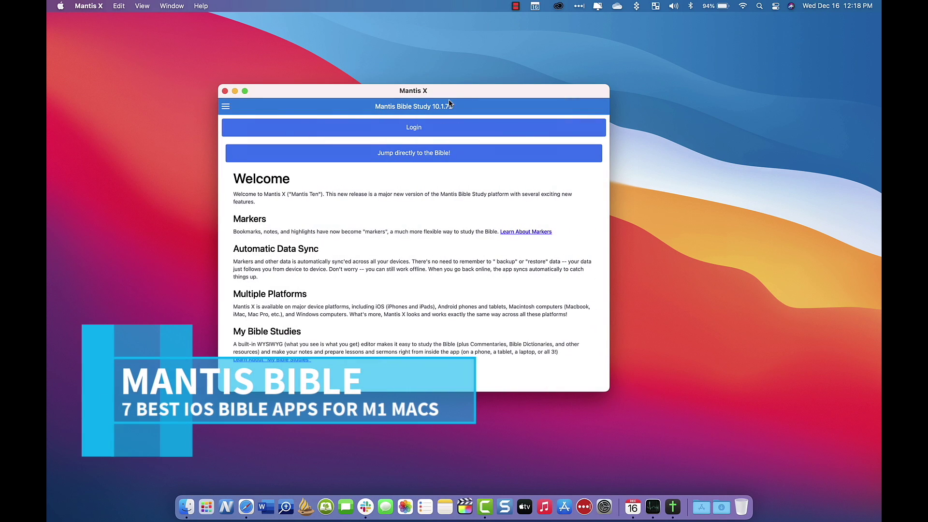
drag(464, 95, 499, 7)
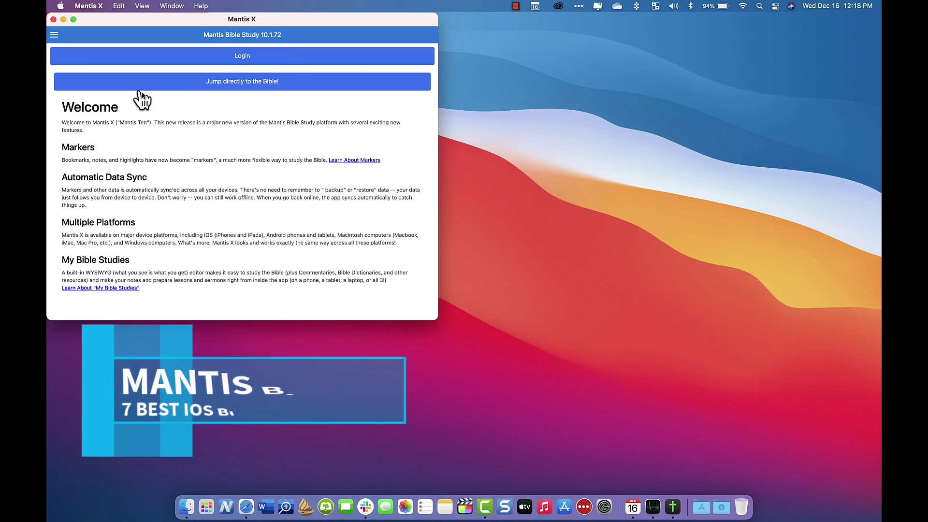
drag(152, 19, 340, 125)
click(258, 123)
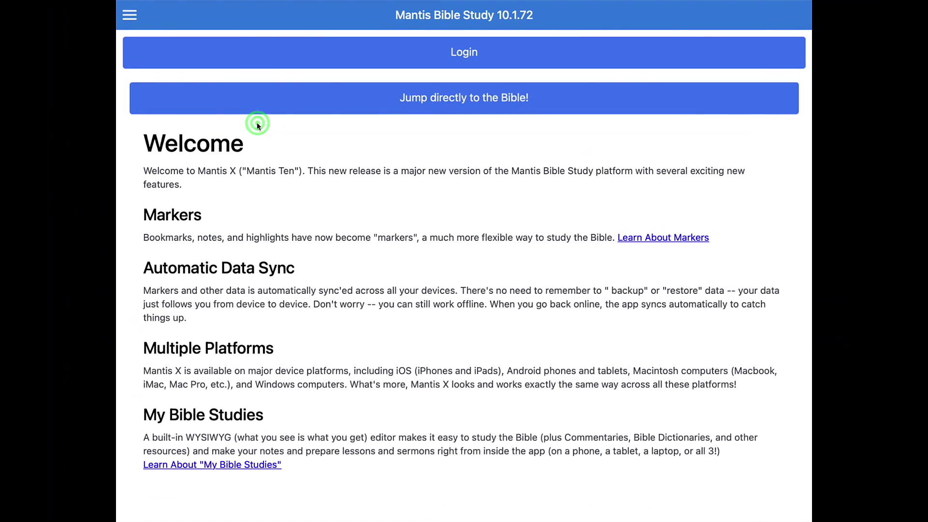
Step: Jump directly to the Bible without logging in and advance from Genesis 1 to Genesis 4 in the KJV
click(464, 97)
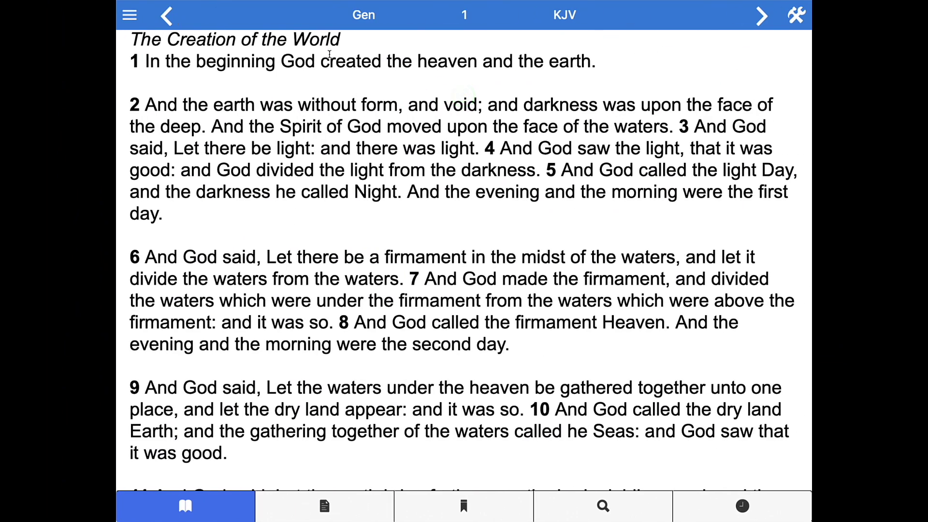
click(761, 15)
click(761, 16)
click(761, 16)
Step: Review the Mantis tool options for markers, Strongs numbers, settings and speech, and close them
click(796, 15)
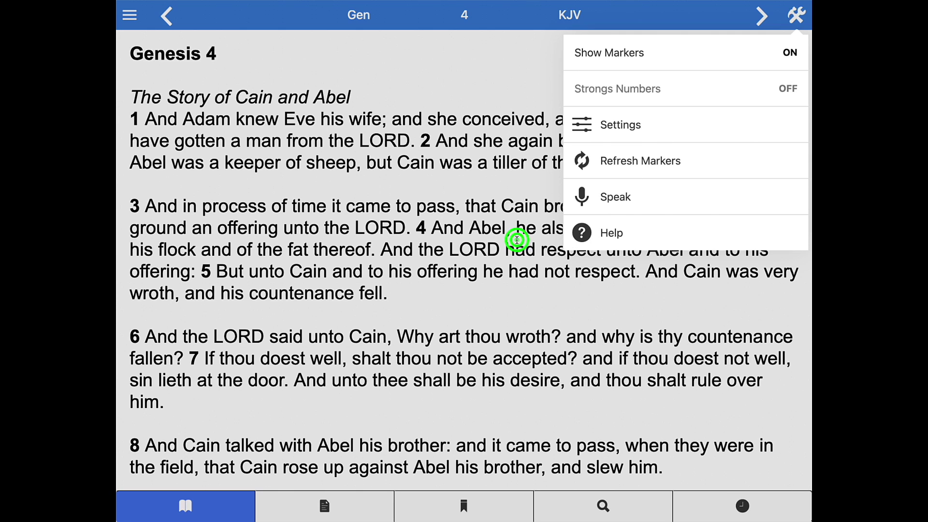
click(517, 241)
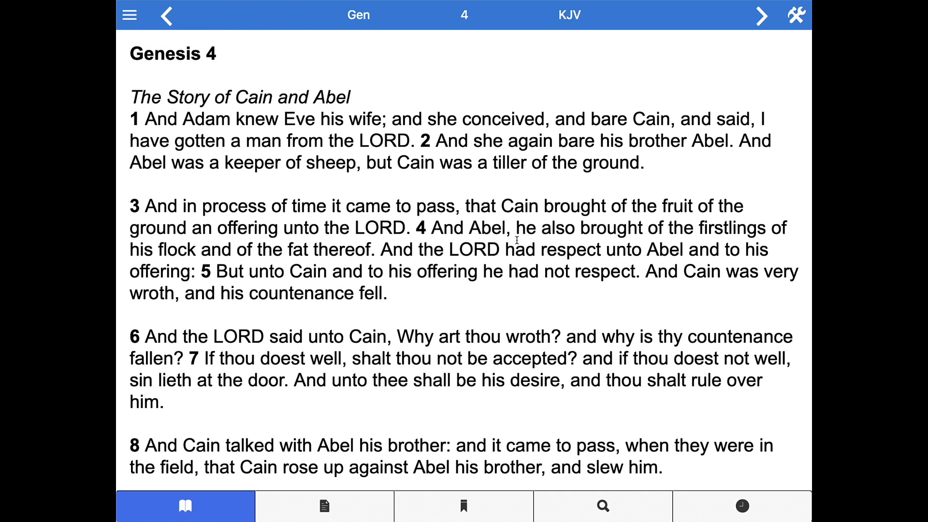